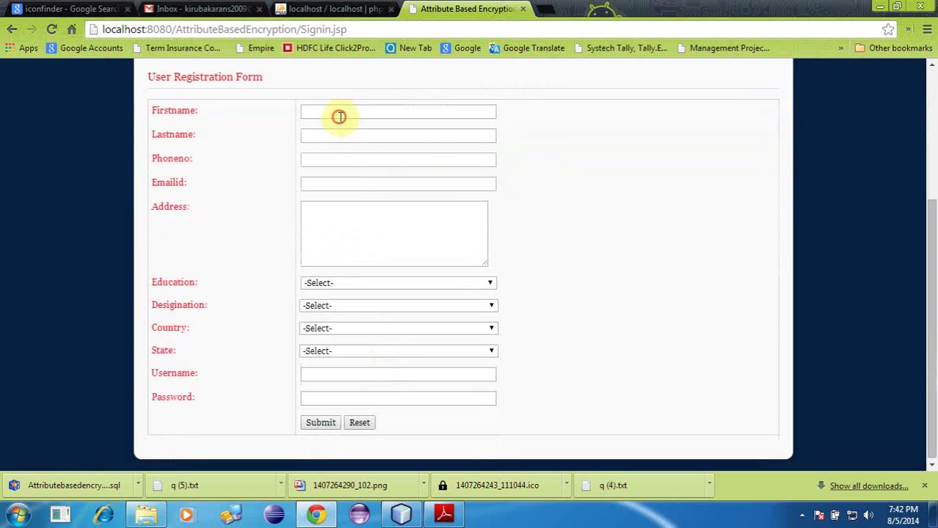
Step: Fill in the first and last name, then the phone number, e-mail and address from saved suggestions
text(demo)
key(Tab)
text(dem)
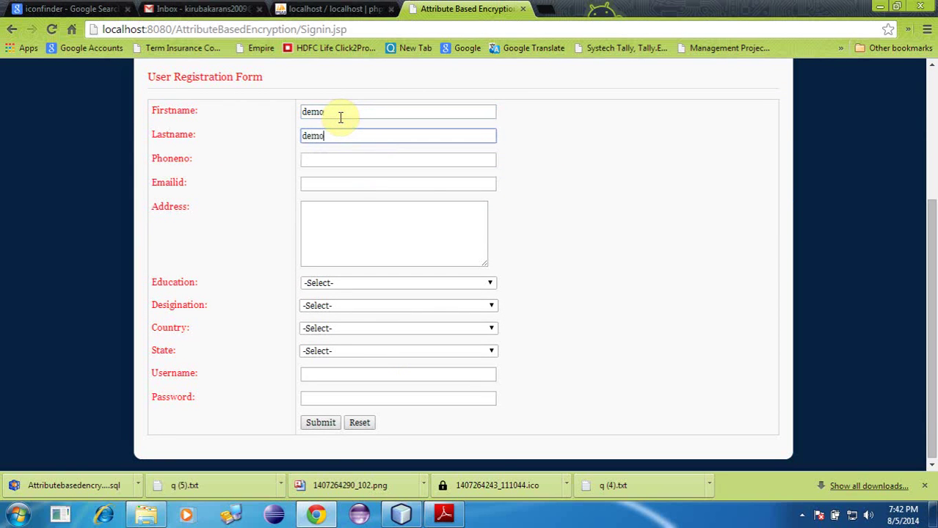
click(364, 163)
click(360, 176)
click(355, 181)
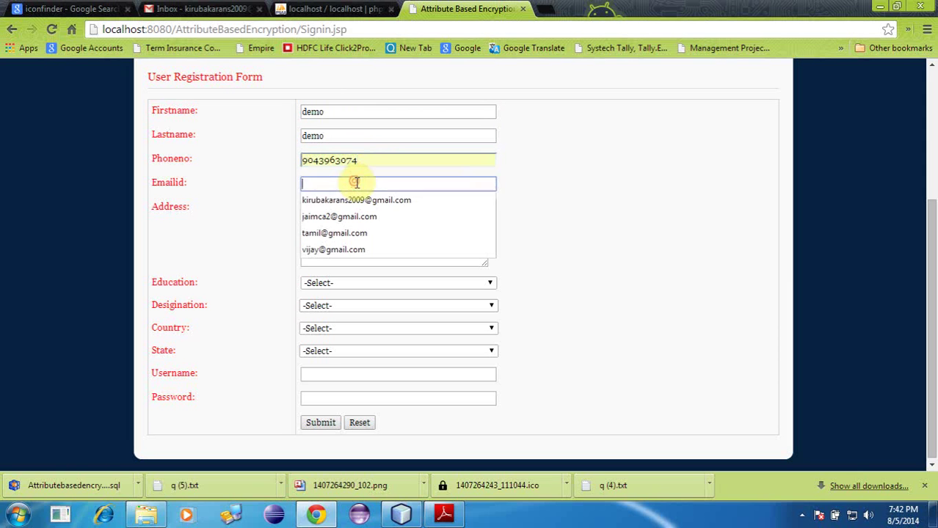
click(367, 200)
click(335, 243)
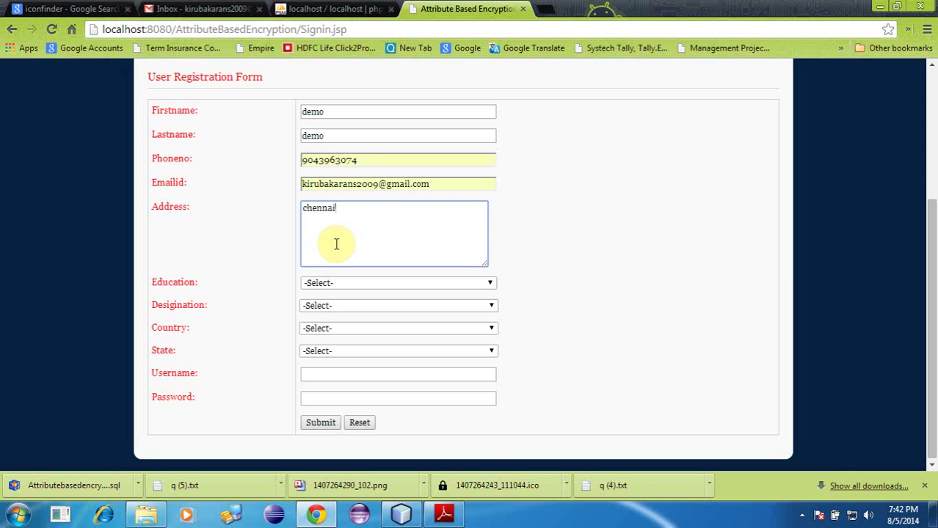
click(332, 114)
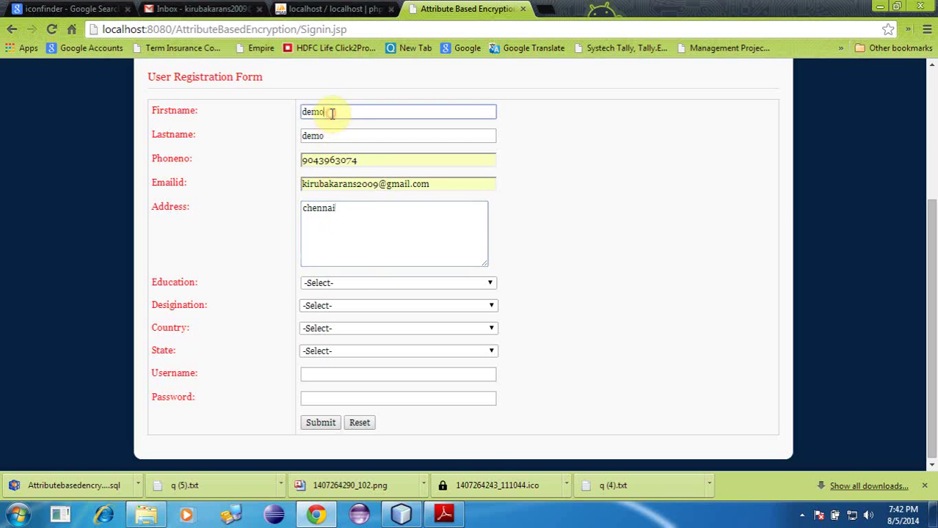
Step: Choose Bachelors - Engineering/Computers, Architect, Angola and Karnataka in the Education, Designation, Country and State dropdowns
click(344, 284)
click(336, 305)
click(340, 305)
click(355, 267)
click(326, 328)
click(323, 274)
click(330, 351)
click(330, 292)
Step: Replace the placeholder names, enter the username and password, and submit the registration
drag(332, 112, 291, 107)
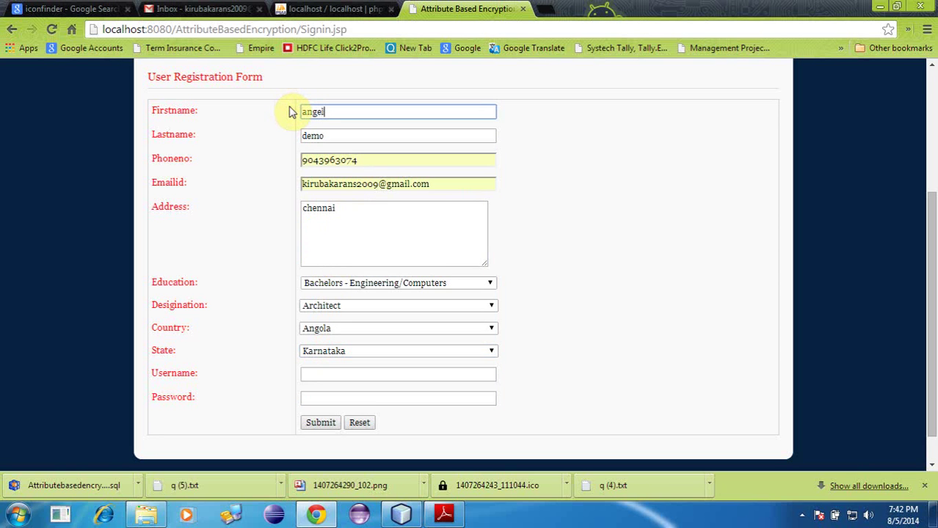
drag(356, 136, 271, 128)
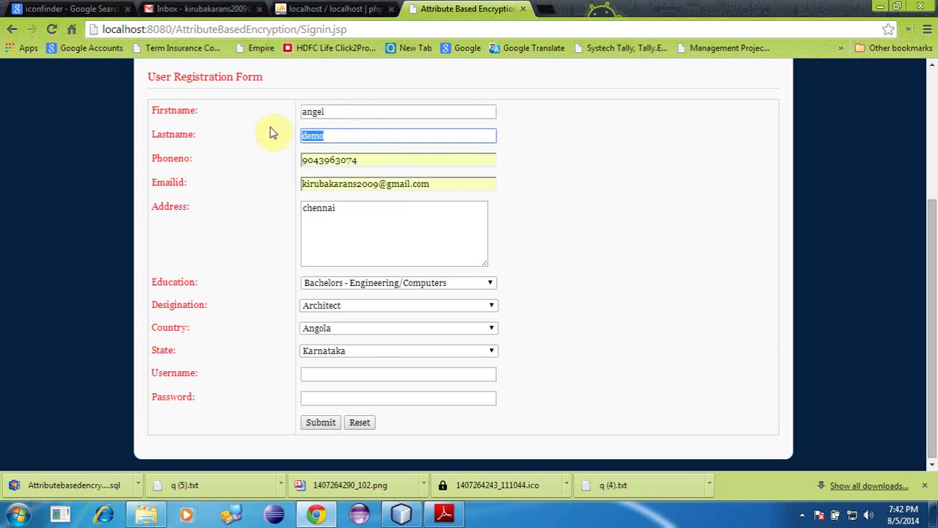
text(s)
click(327, 148)
click(341, 371)
text(D:\NetBeansProjects\AttributeBasedEncryption)
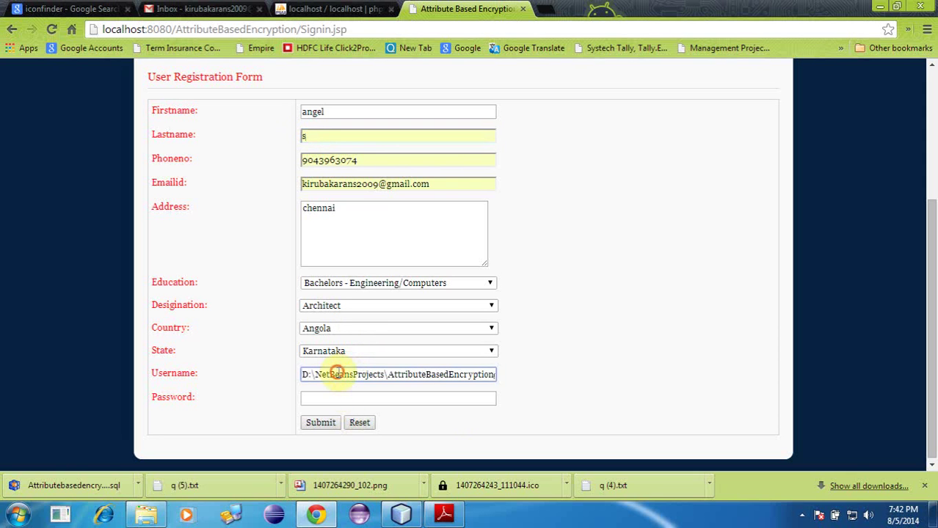
key(ctrl+a)
text(ange)
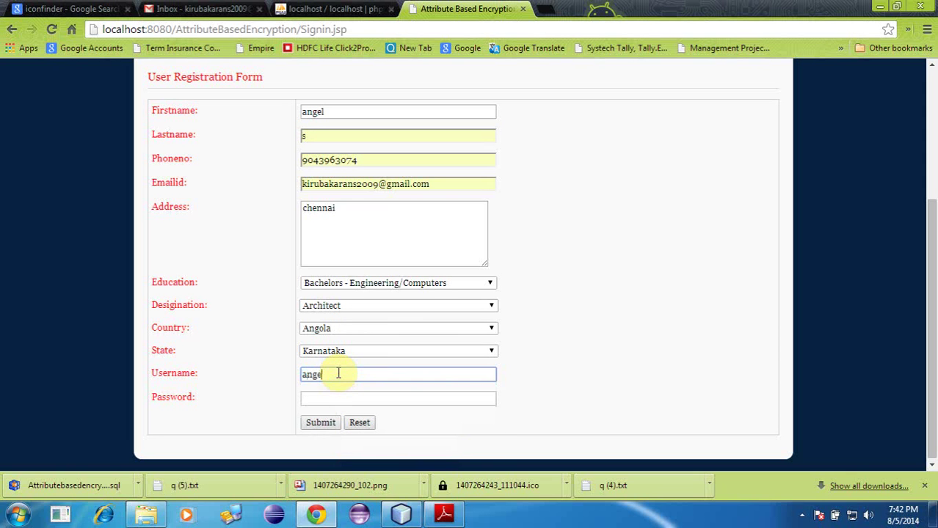
text(l)
click(338, 401)
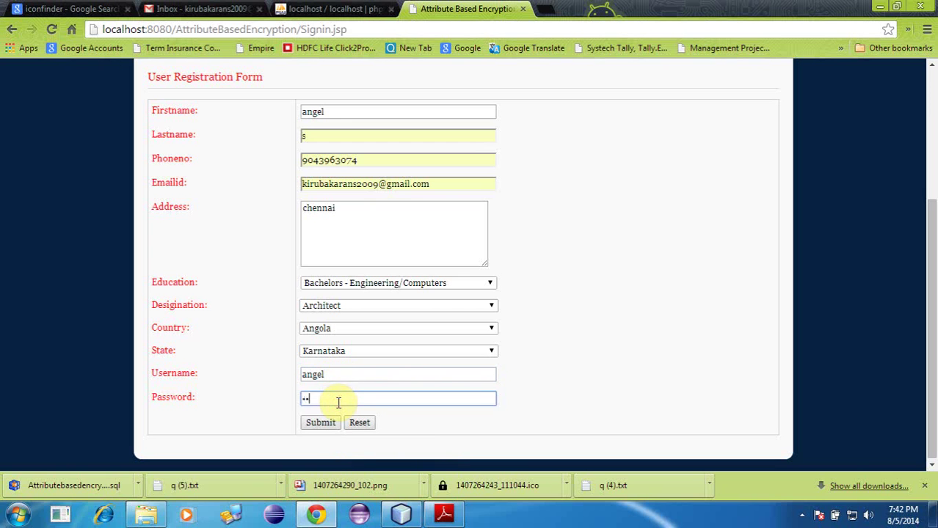
click(326, 425)
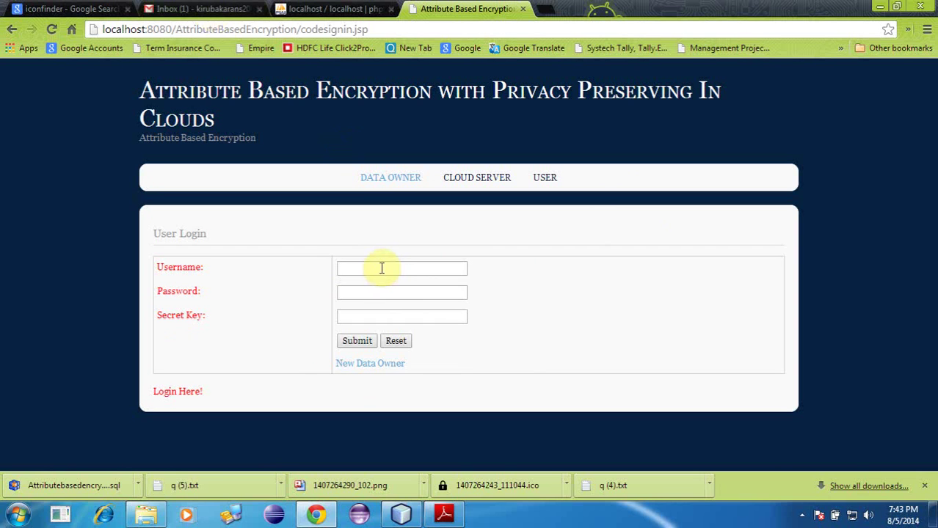
Step: Enter the login username and password, then copy the user's secret key from the Gmail email
text(angel)
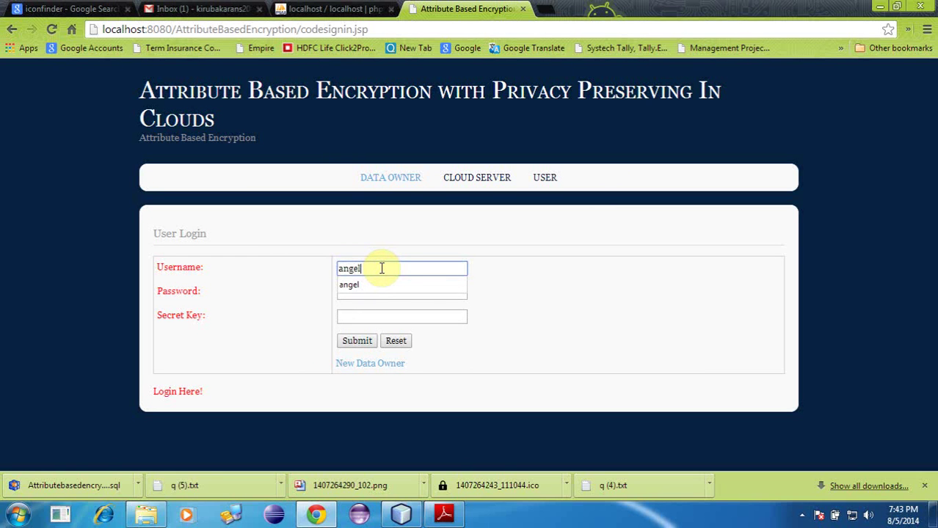
key(Tab)
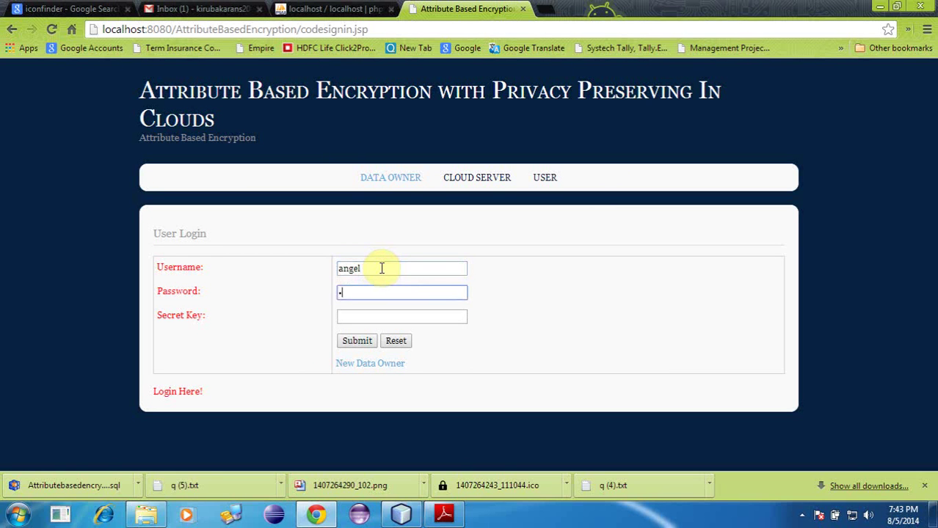
click(192, 9)
click(422, 192)
double_click(330, 221)
right_click(334, 223)
click(367, 233)
Step: Paste the secret key into the Secret Key field and submit the login
click(469, 9)
click(391, 317)
key(ctrl+v)
click(362, 343)
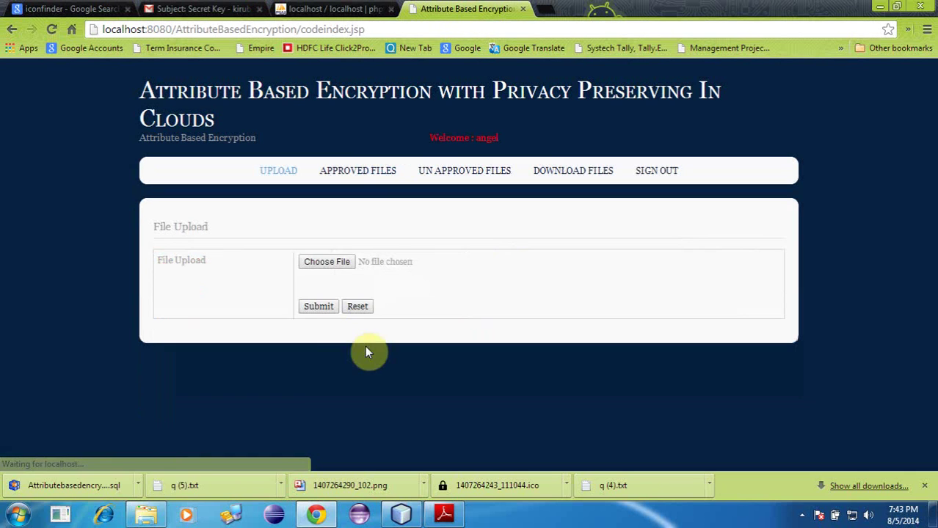
Step: Pick comd.txt in the Open dialog and submit it for upload
click(331, 262)
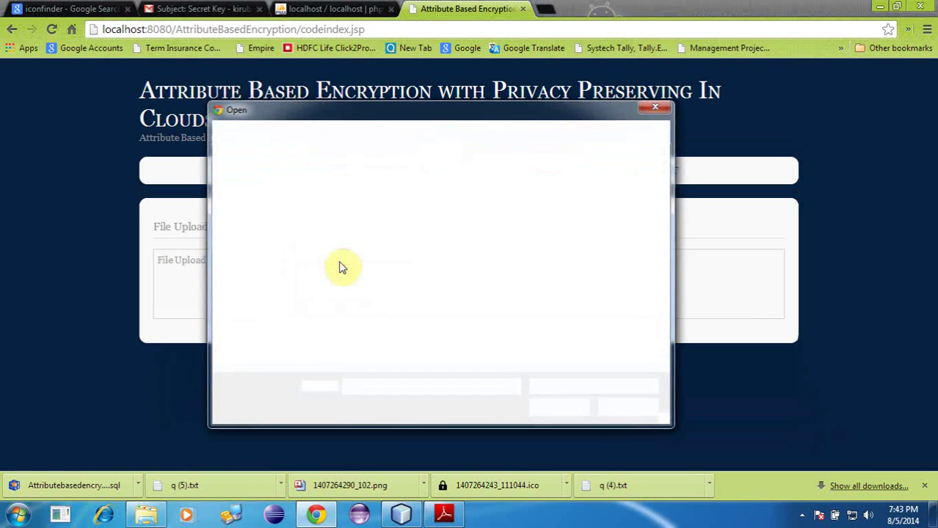
click(385, 307)
scroll(387, 301, down, 10)
click(397, 279)
click(559, 414)
click(320, 307)
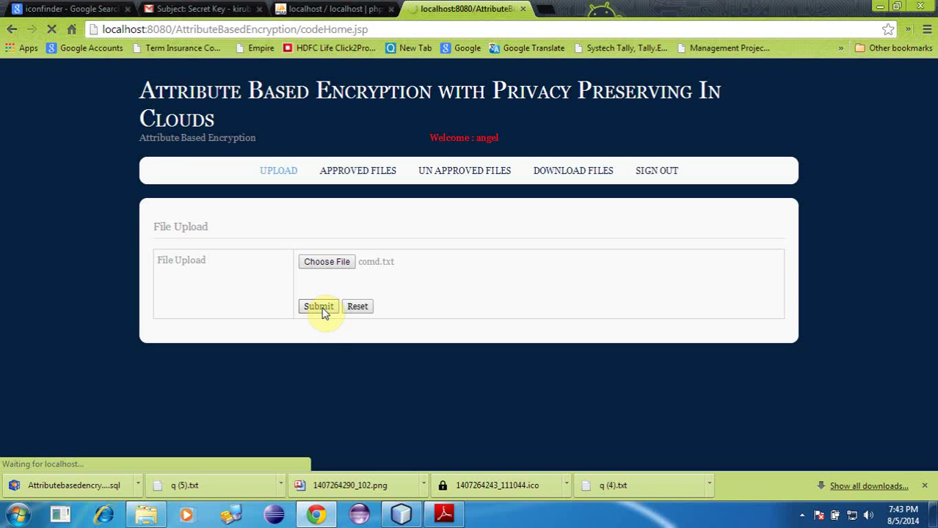
click(206, 9)
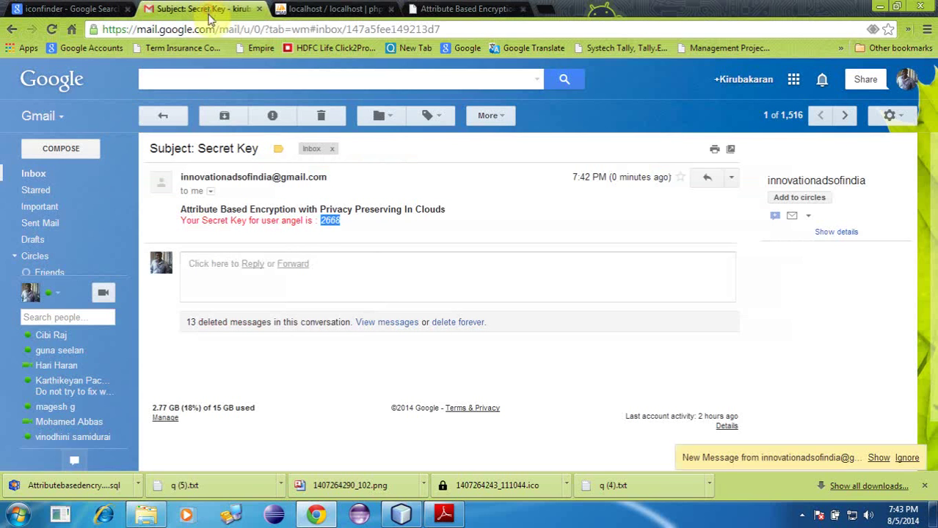
Step: Copy comd.txt's file key from the updated Secret Key email and go back to the app
click(68, 175)
click(328, 189)
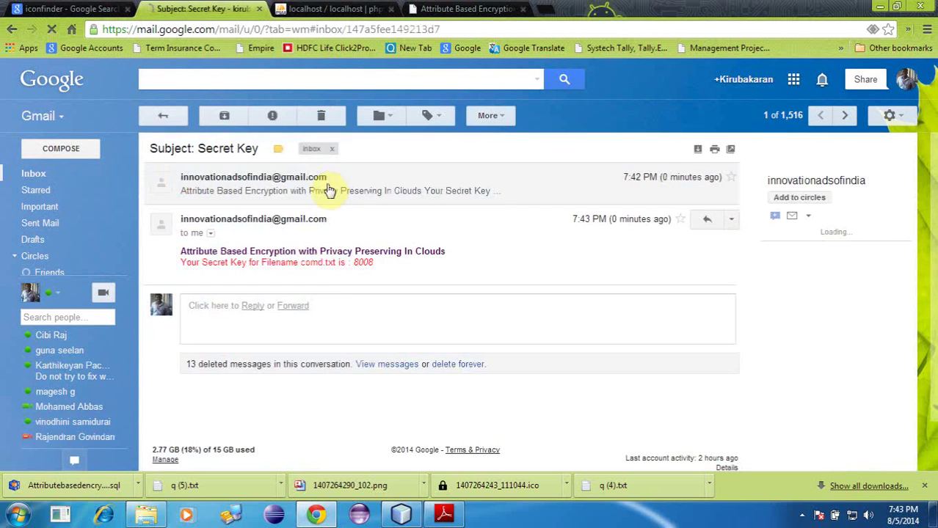
drag(298, 263, 331, 266)
click(334, 266)
right_click(361, 262)
click(388, 268)
click(466, 9)
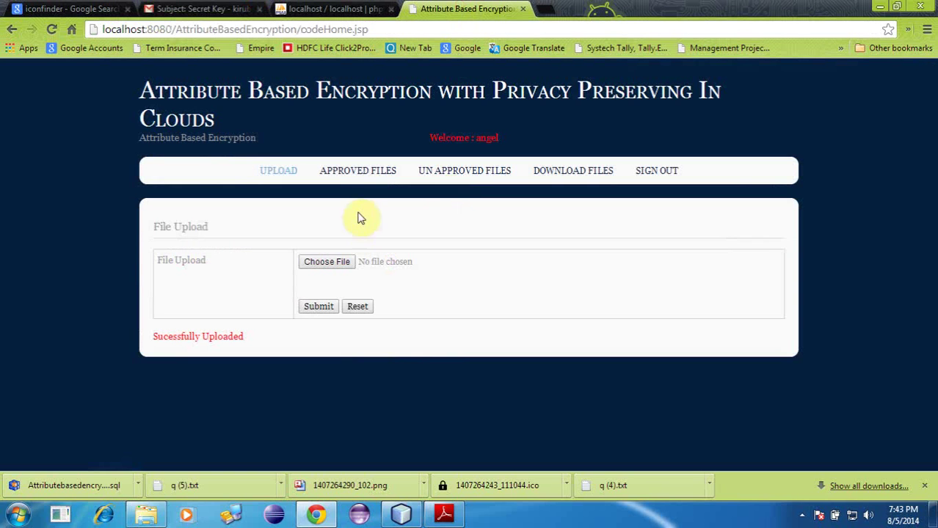
Step: Download comd.txt from the Un Approved list, open it to find encrypted text, and close it
click(370, 178)
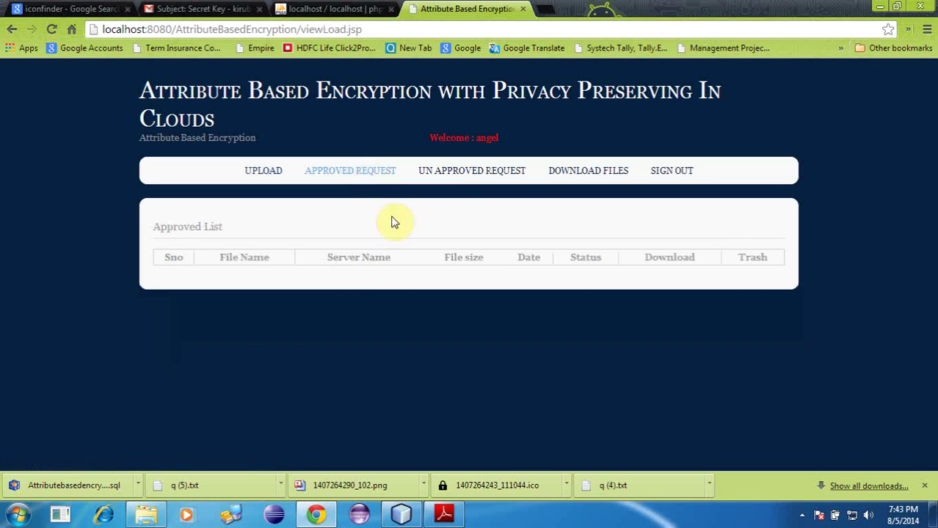
click(462, 172)
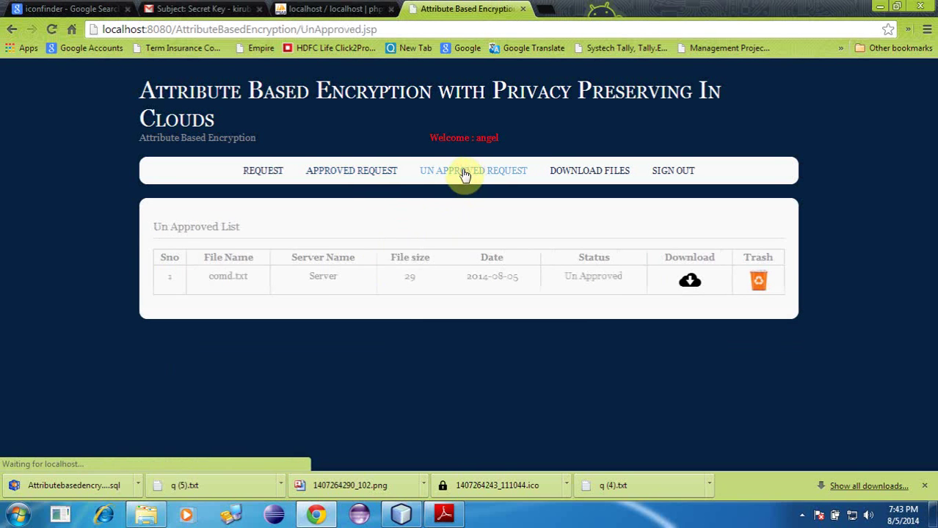
double_click(222, 276)
click(294, 276)
click(693, 281)
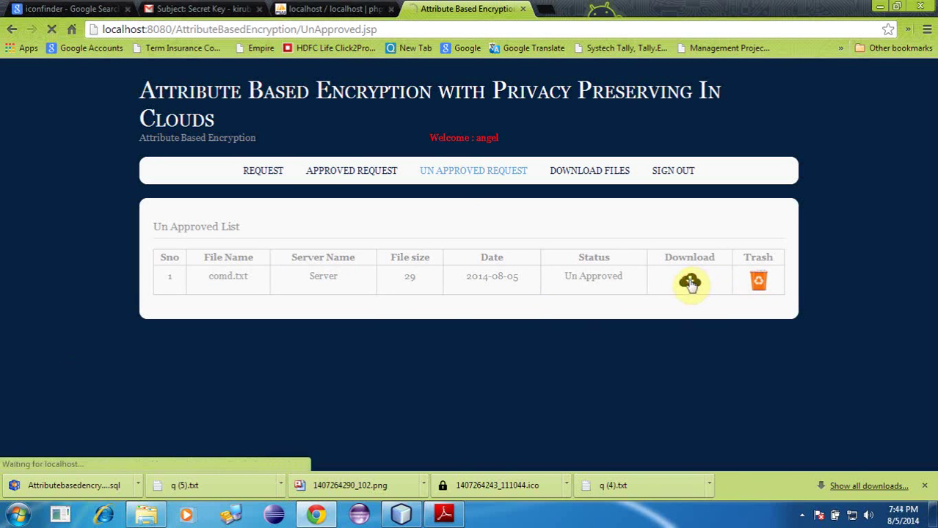
click(56, 486)
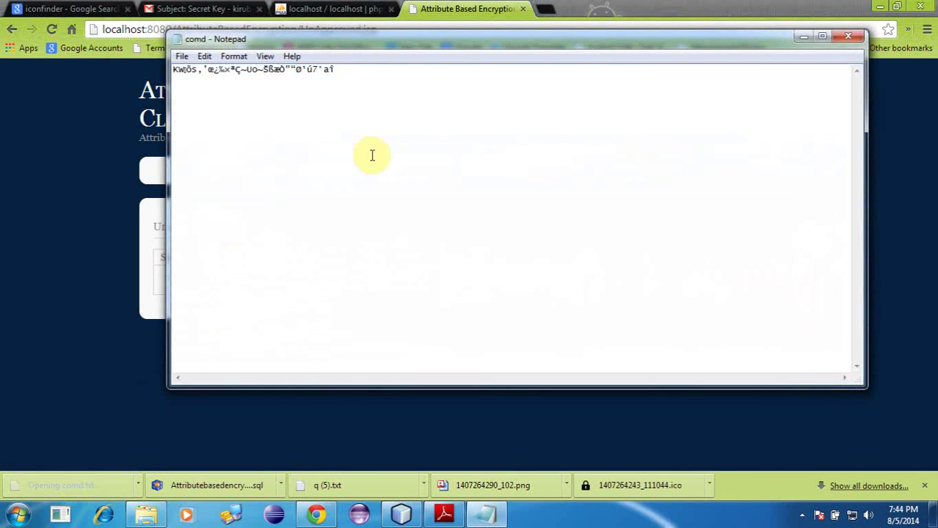
click(847, 36)
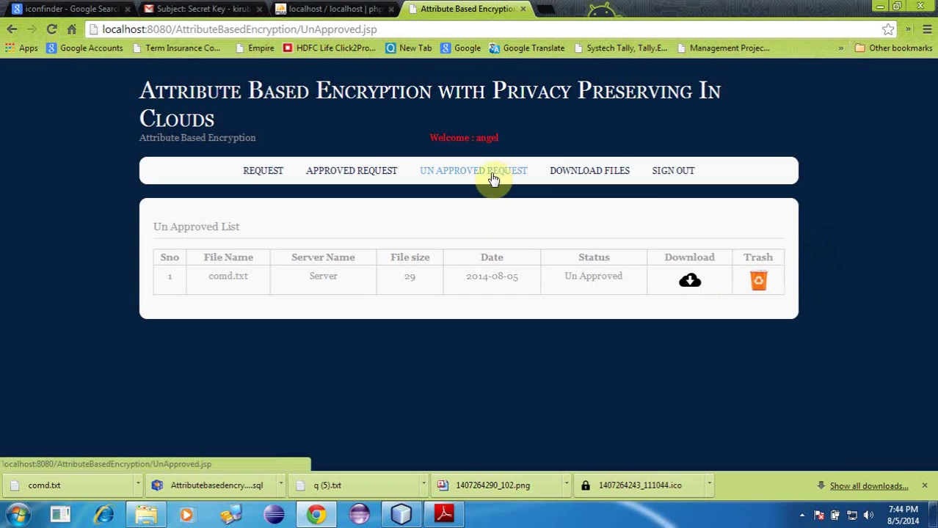
Step: Recheck comd.txt's Un Approved status, then sign out completely to the User Login page
click(583, 174)
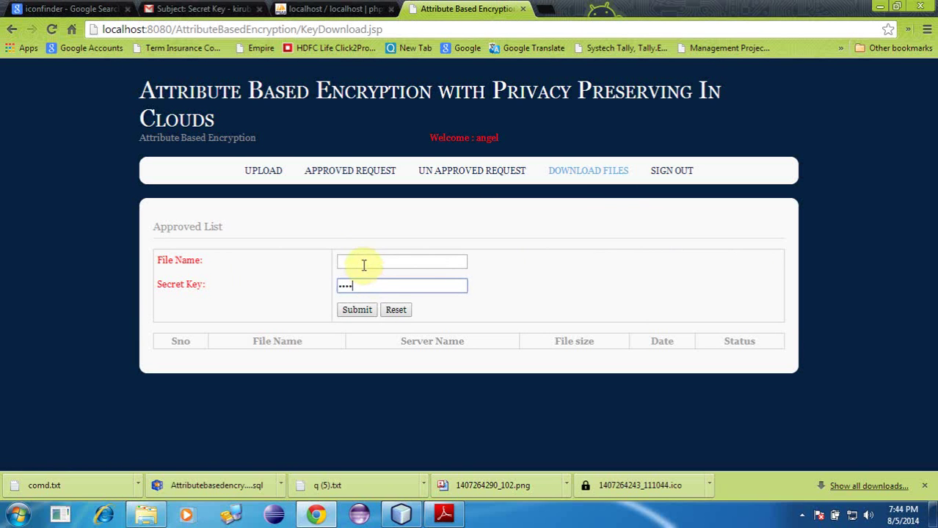
click(467, 179)
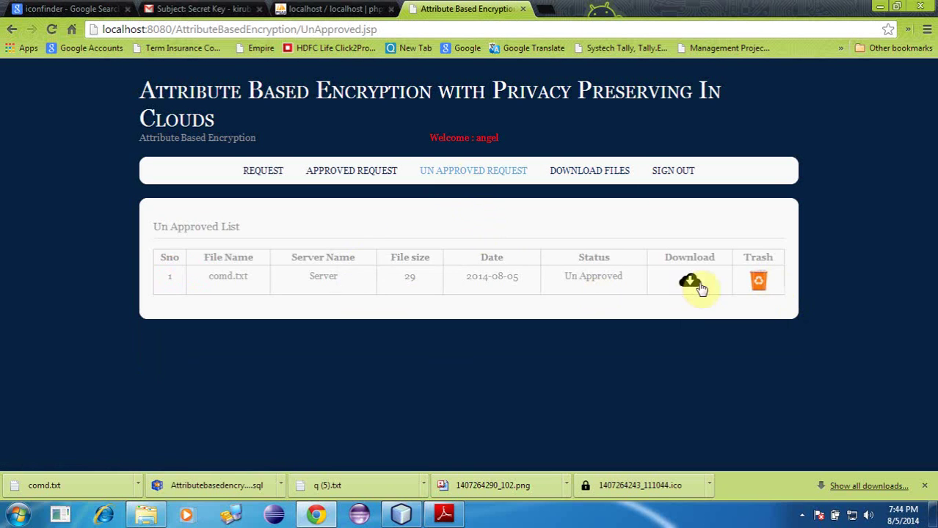
triple_click(585, 276)
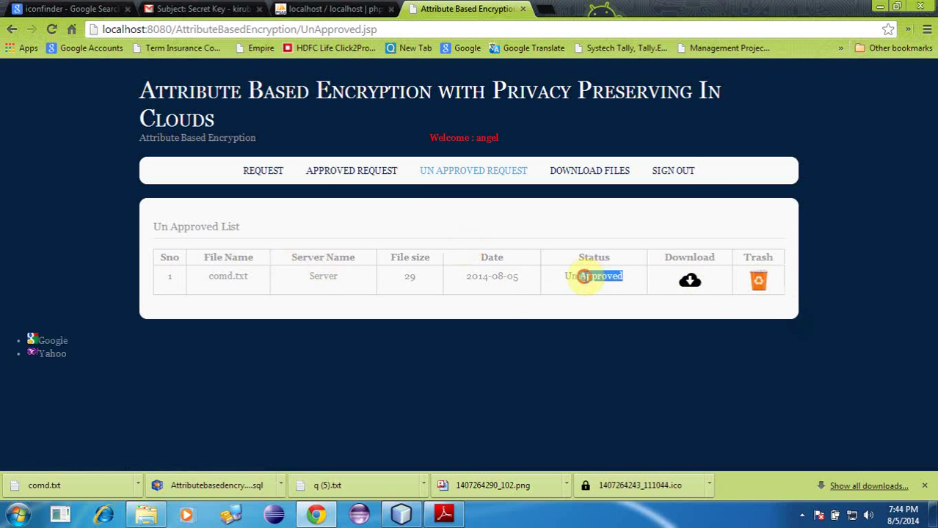
click(678, 173)
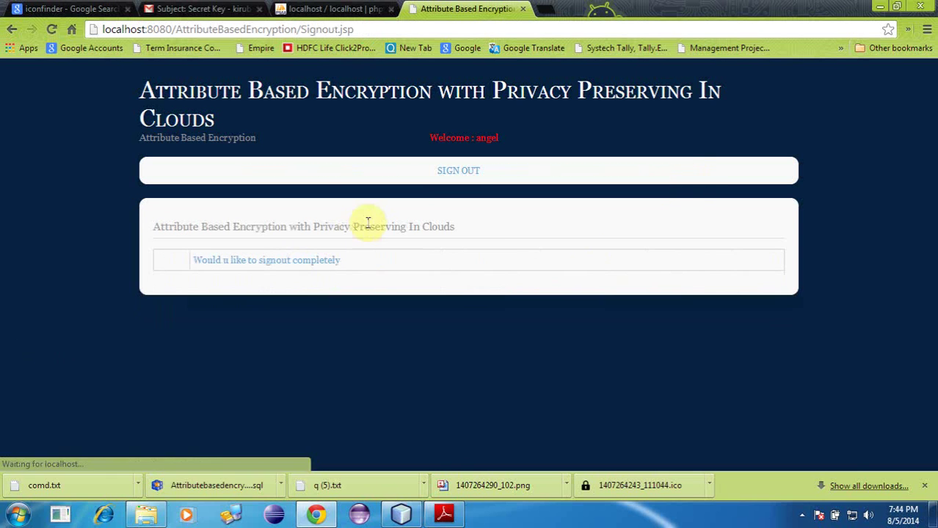
click(308, 263)
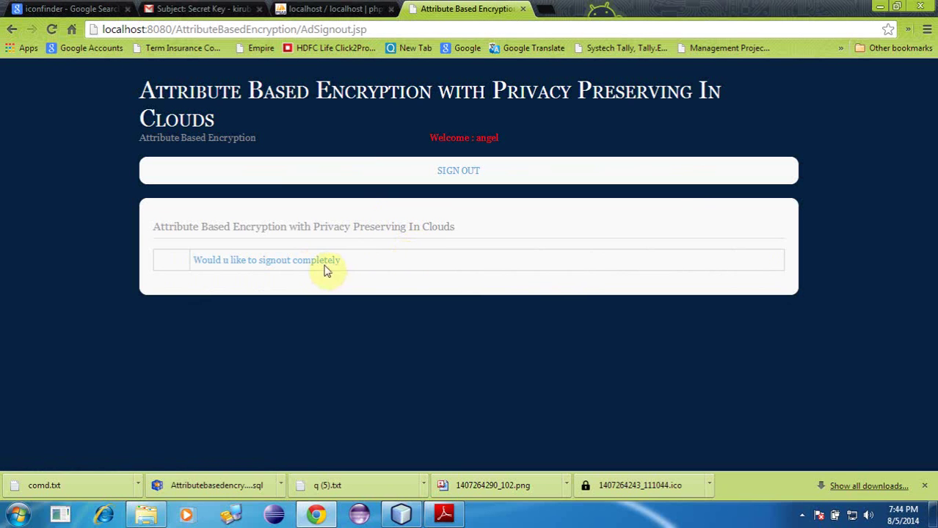
click(320, 265)
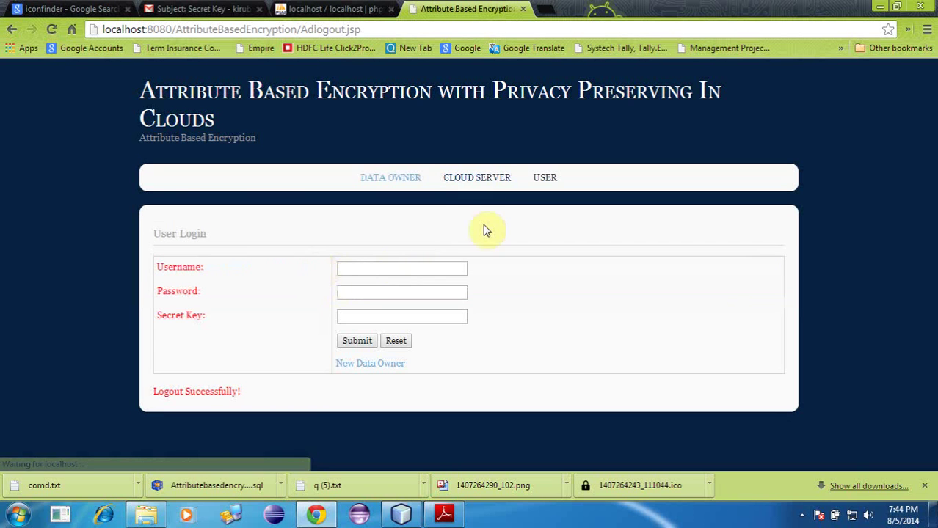
Step: Log in on the Cloud Server side with the administrator username and password
click(473, 183)
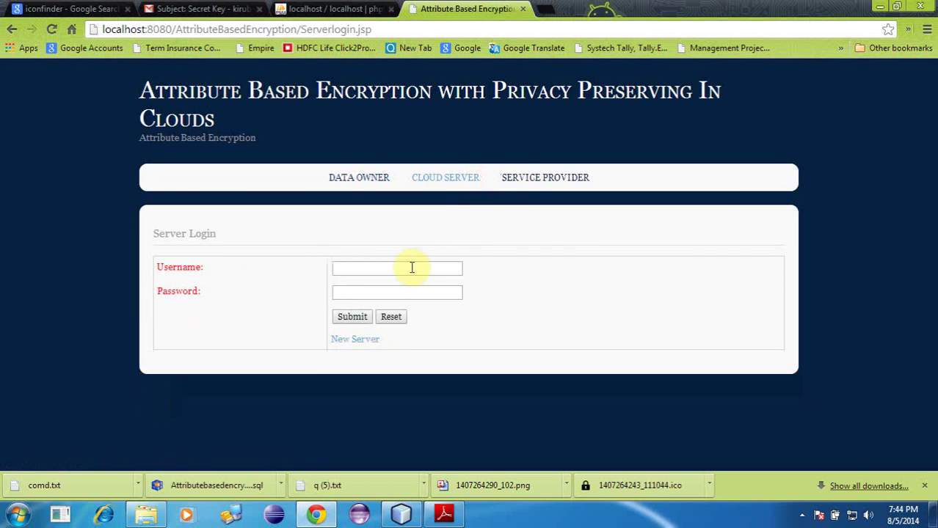
click(362, 341)
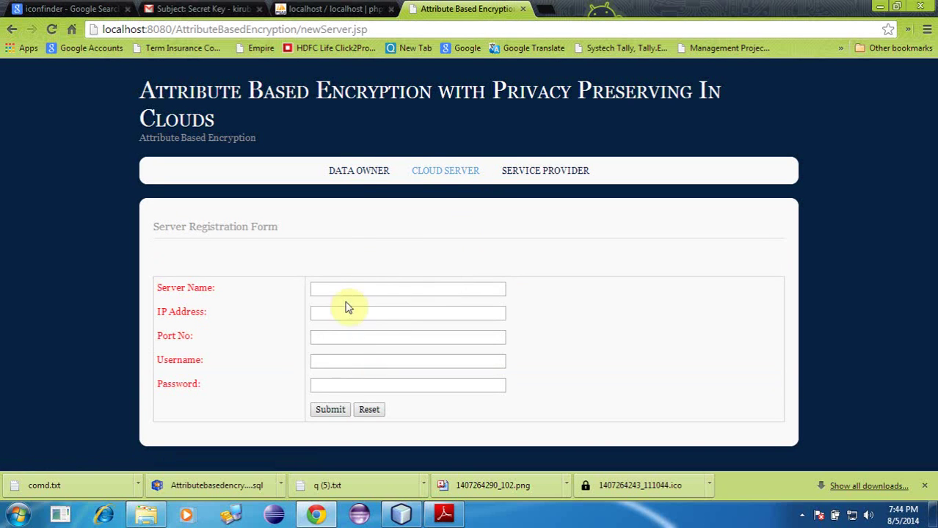
click(454, 179)
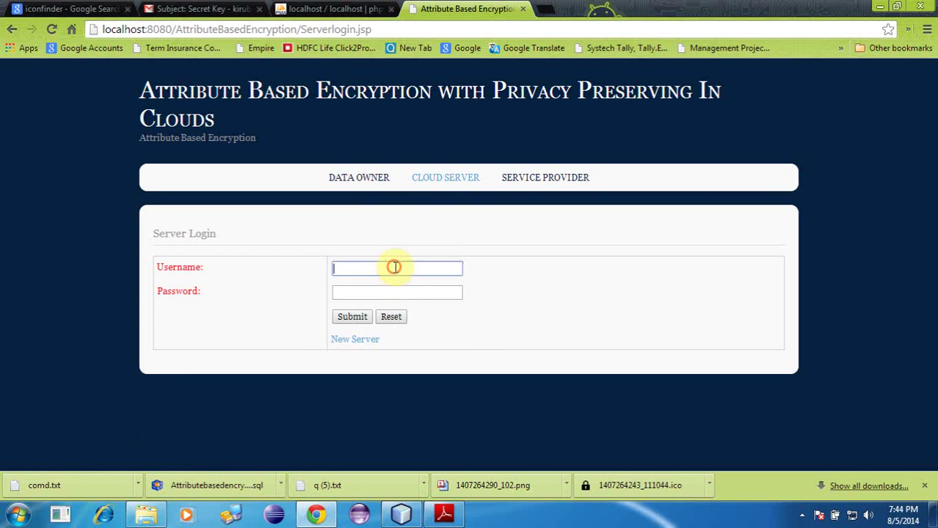
text(root)
key(Tab)
text(root)
click(354, 317)
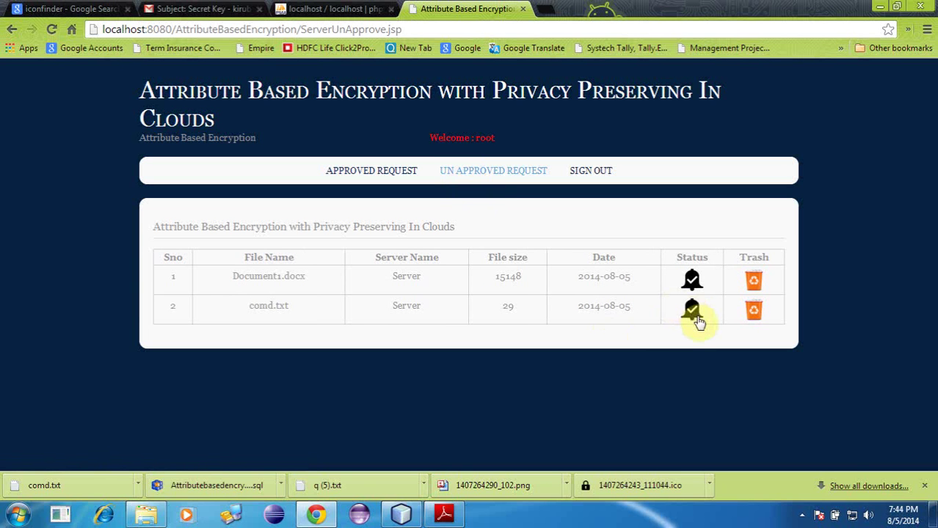
Step: Approve comd.txt via its bell icon, trash Document1.docx, and block sql.txt back to Un Approved
click(692, 311)
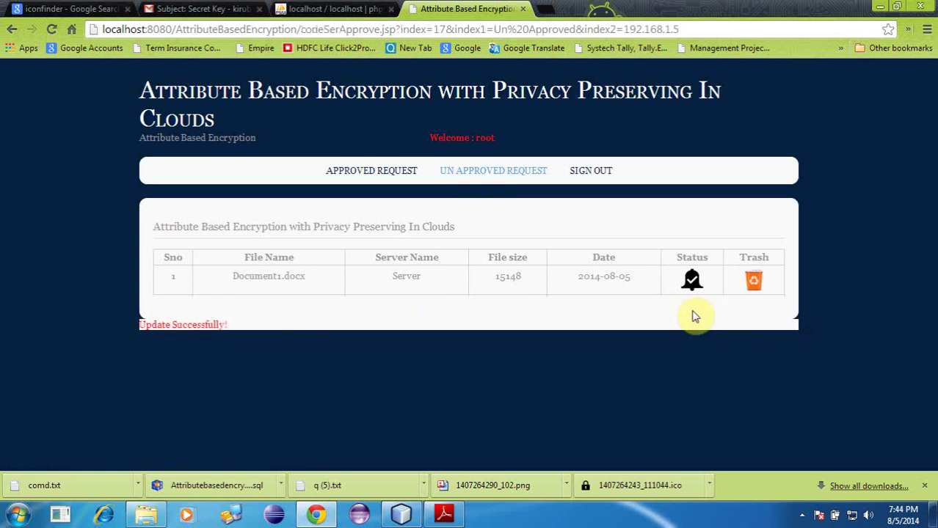
click(381, 175)
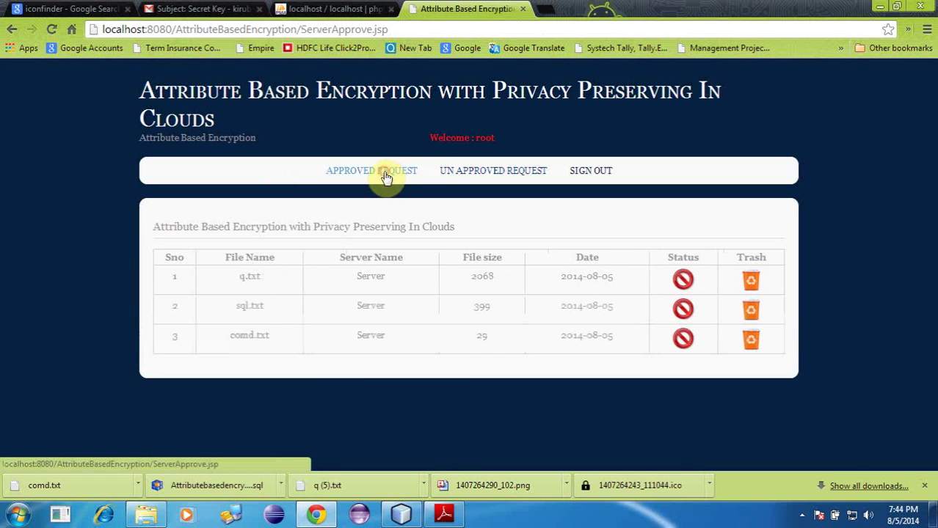
click(484, 176)
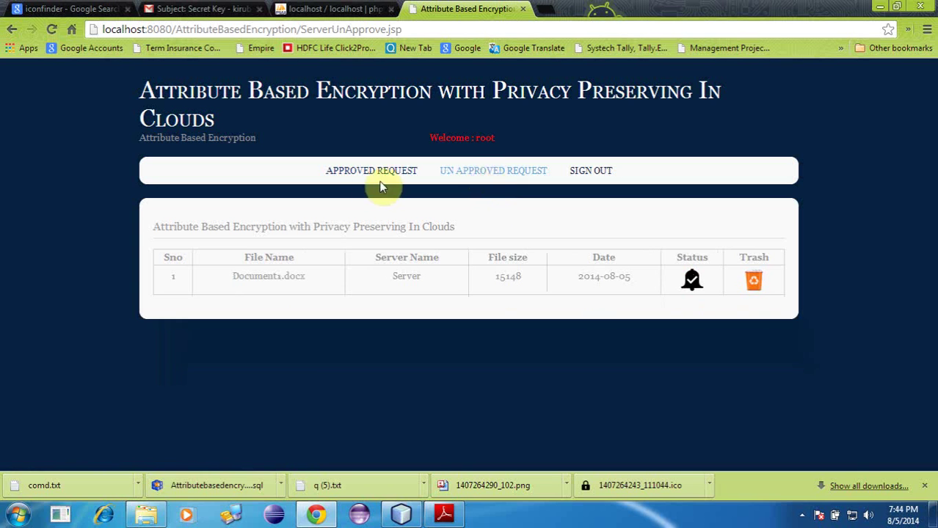
click(751, 285)
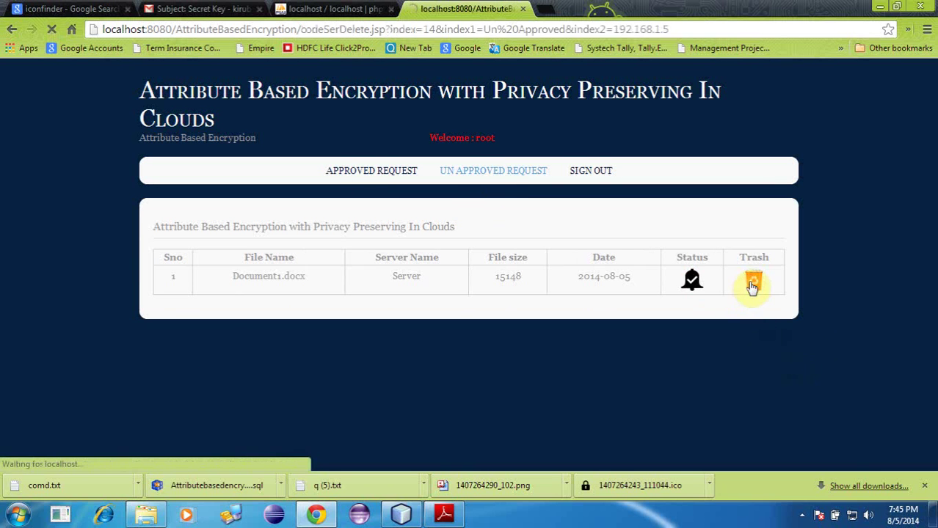
click(373, 175)
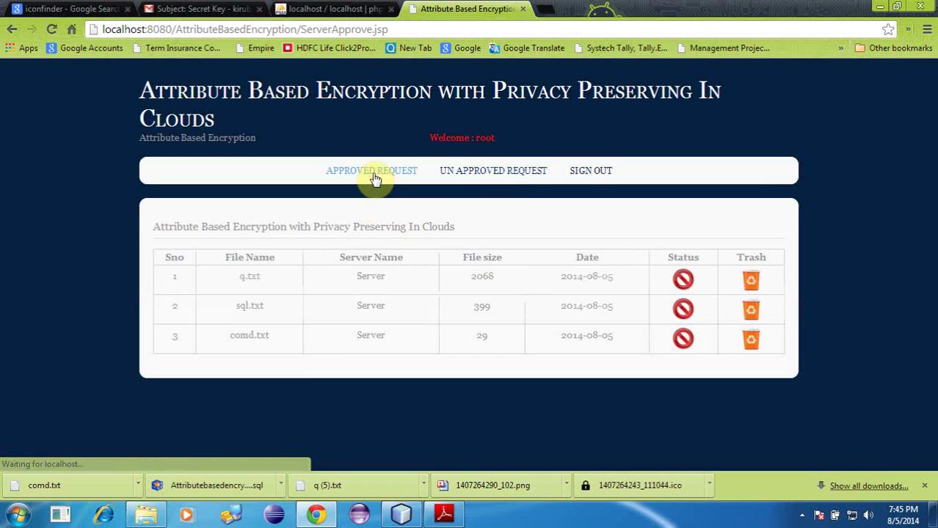
click(683, 312)
click(467, 176)
Step: Sign the server out completely and enter the data owner's username and password
click(596, 176)
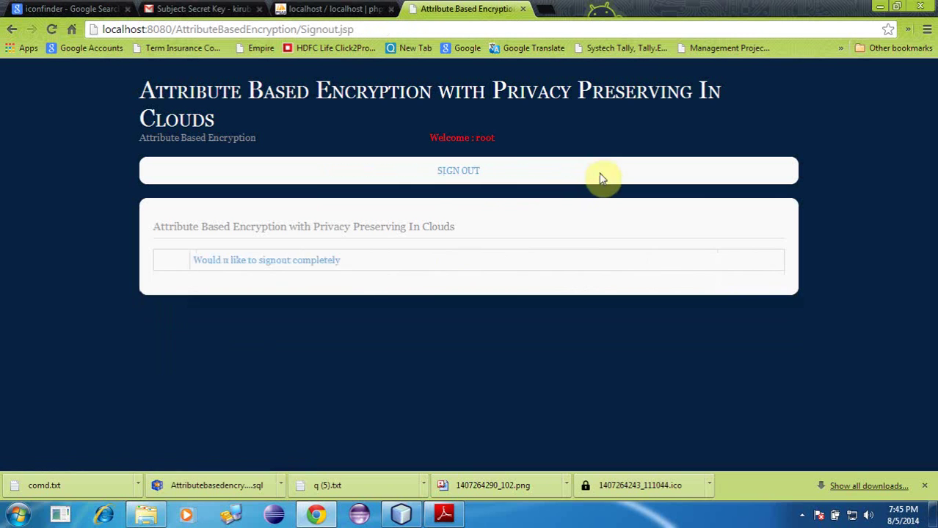
click(318, 267)
click(398, 182)
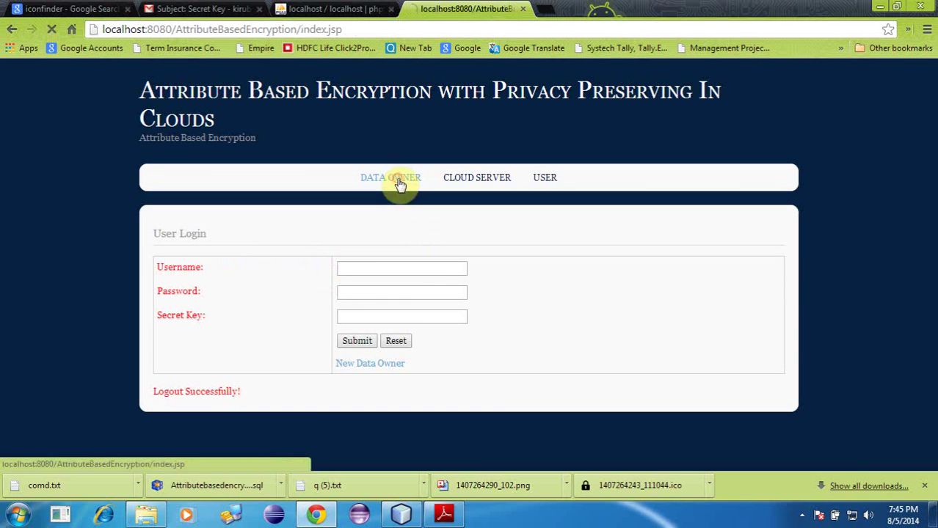
text(angel)
key(Tab)
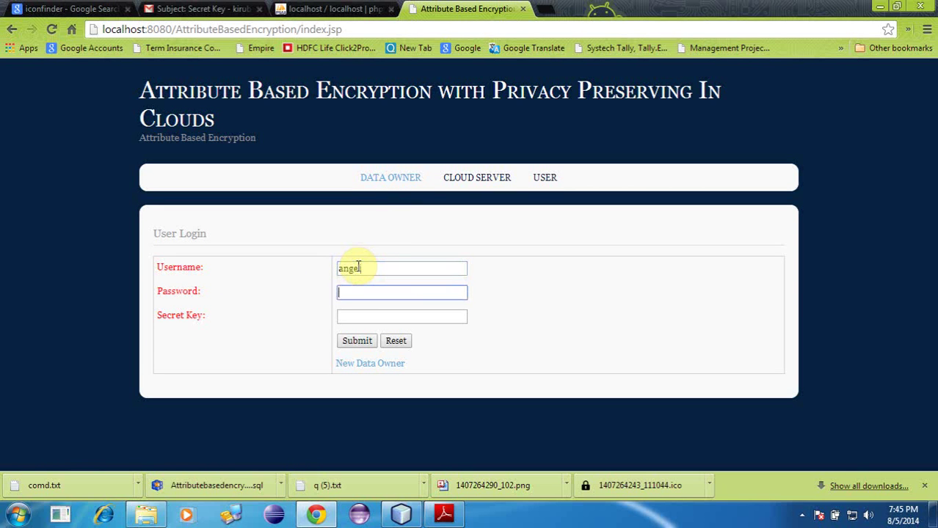
Step: Copy the user's secret key from the Gmail Secret Key email and return to the login page
click(222, 16)
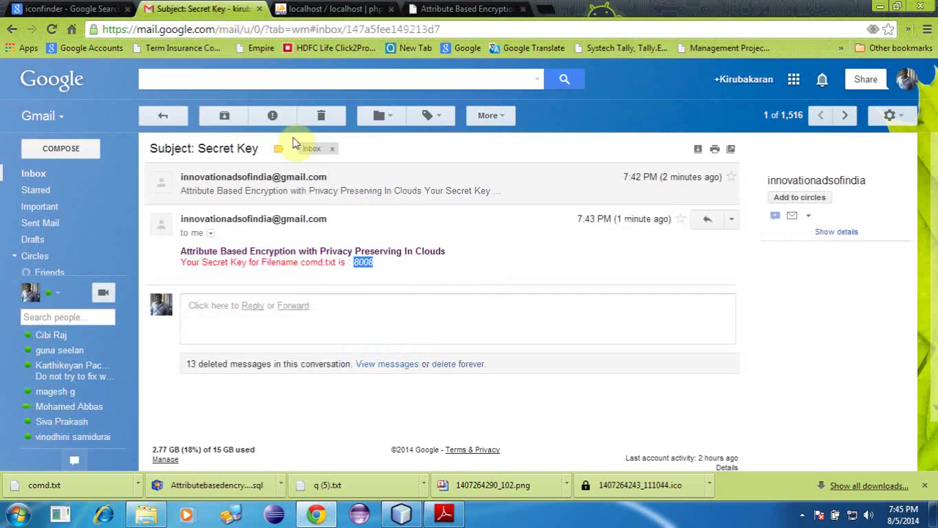
click(319, 184)
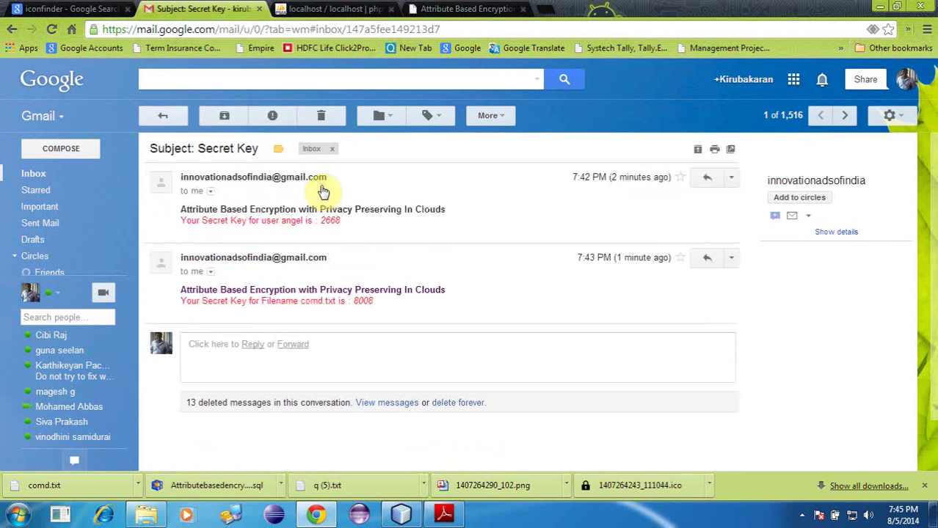
right_click(330, 224)
click(345, 231)
click(466, 9)
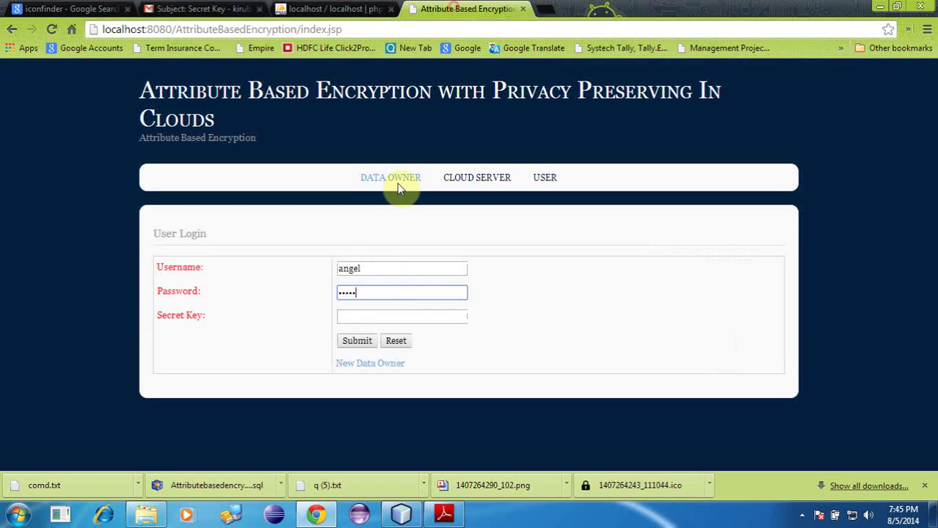
Step: Submit the data owner login with the secret key and confirm comd.txt shows Approved
click(360, 320)
click(358, 341)
click(391, 175)
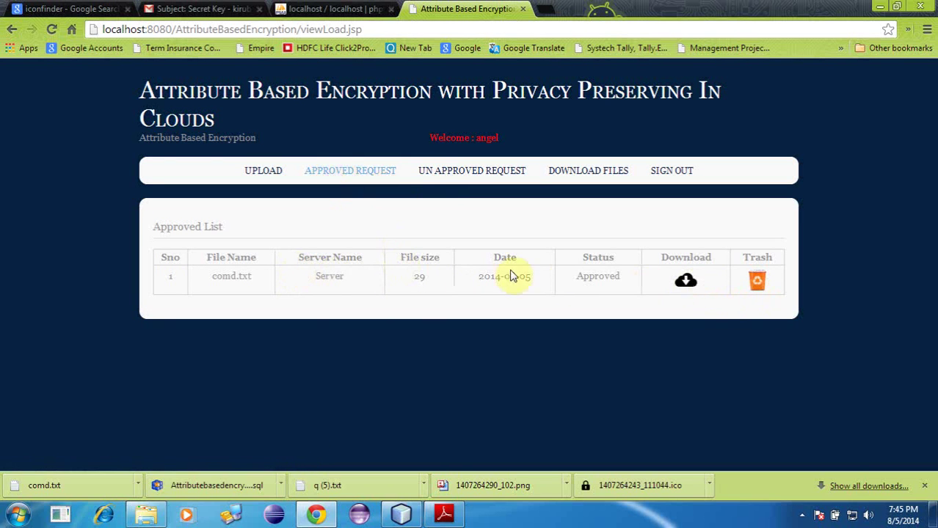
double_click(583, 277)
click(445, 177)
Step: In the download form, enter comd.txt as the File Name, copied from the file table
click(604, 179)
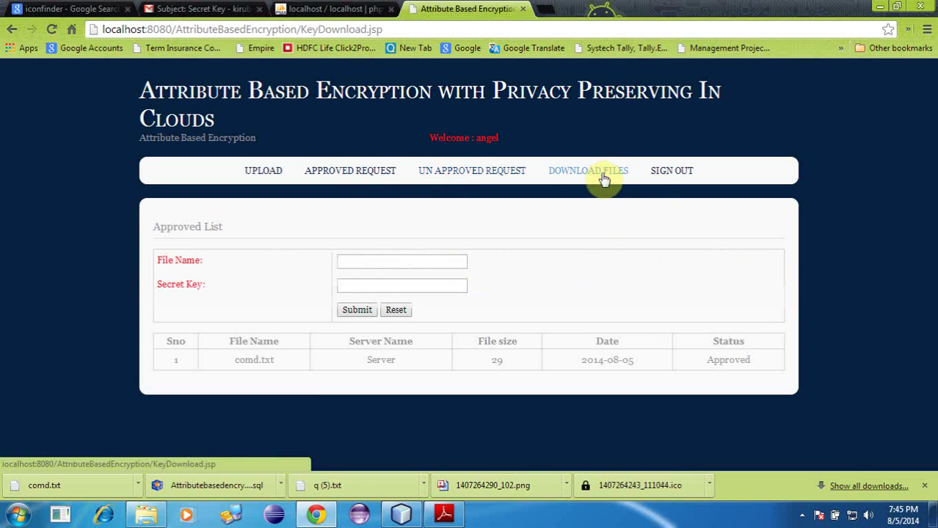
click(390, 284)
click(360, 261)
drag(235, 360, 287, 361)
right_click(260, 359)
click(359, 271)
click(361, 258)
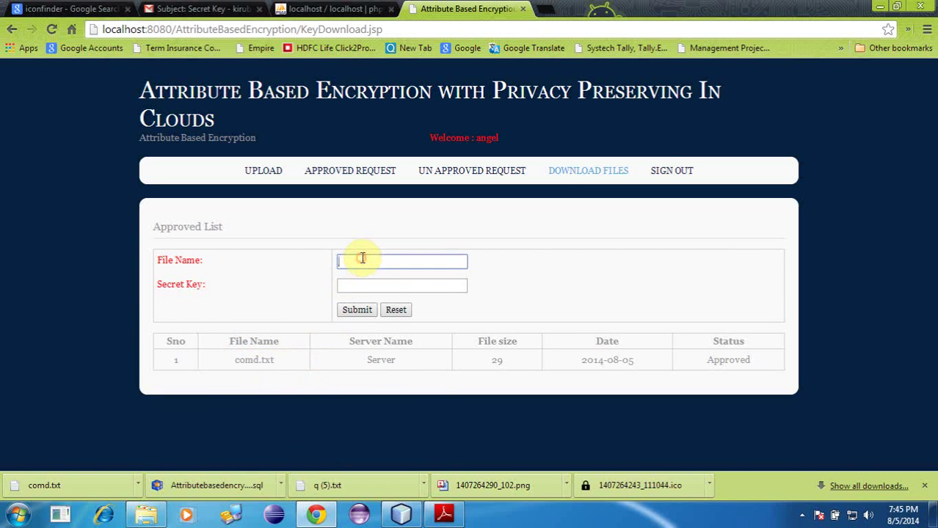
Step: Paste comd.txt's secret key from Gmail, submit, and open the downloaded comd (1).txt
click(203, 9)
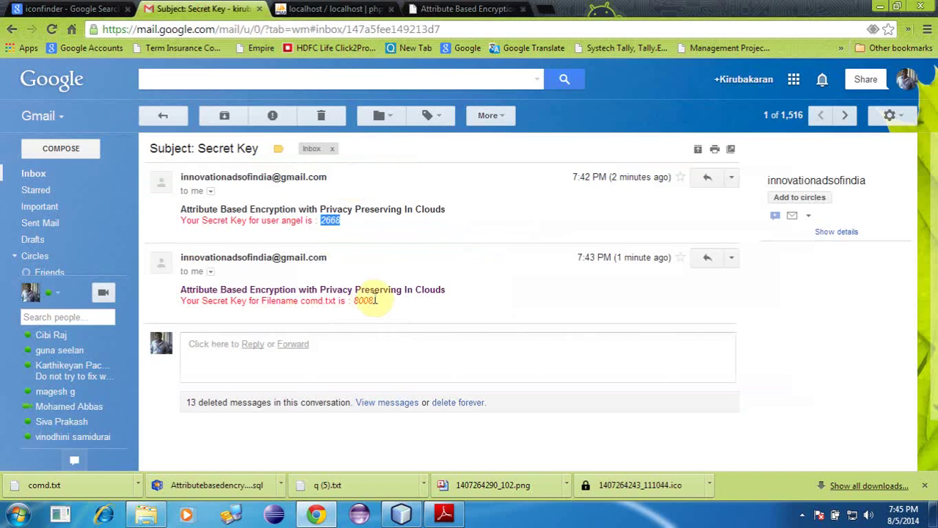
right_click(369, 303)
click(408, 317)
click(470, 9)
click(390, 287)
key(ctrl+v)
click(358, 310)
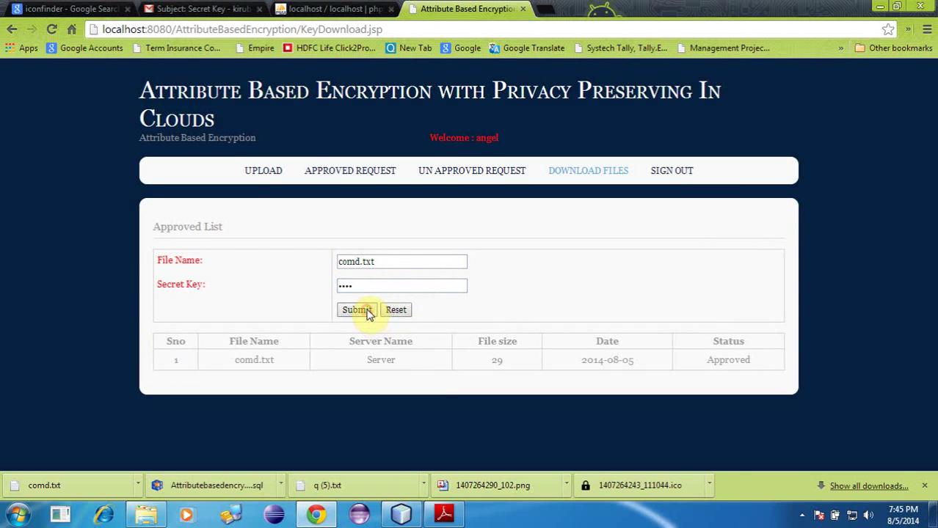
click(117, 486)
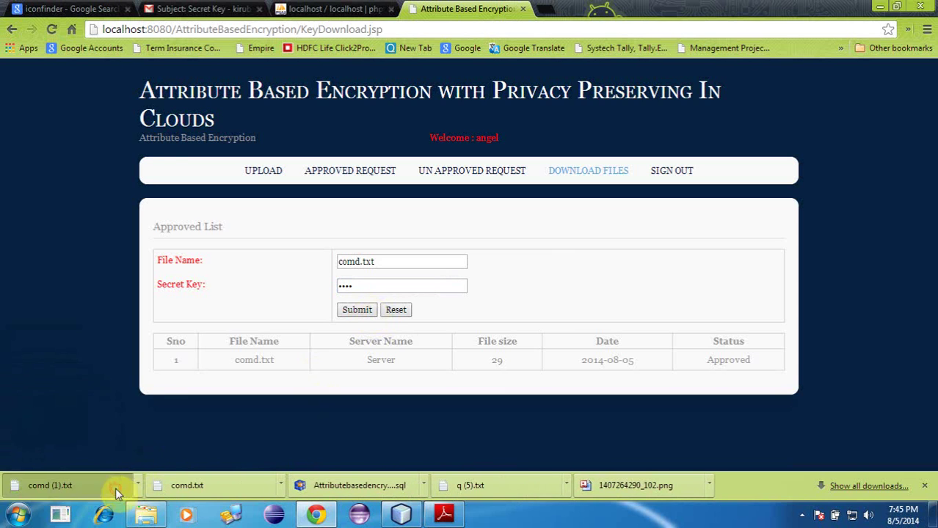
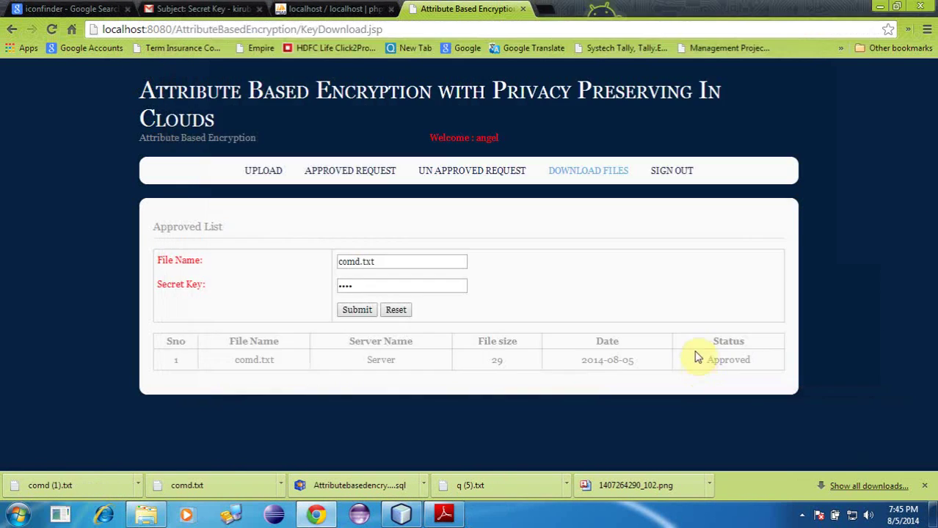
Step: Sign out completely so the login page shows 'Logout Successfully!'
click(663, 173)
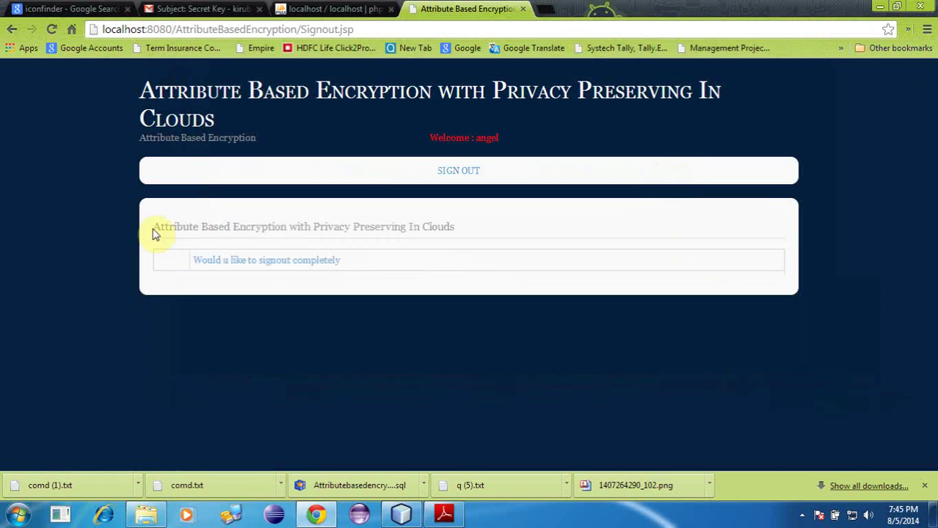
click(246, 262)
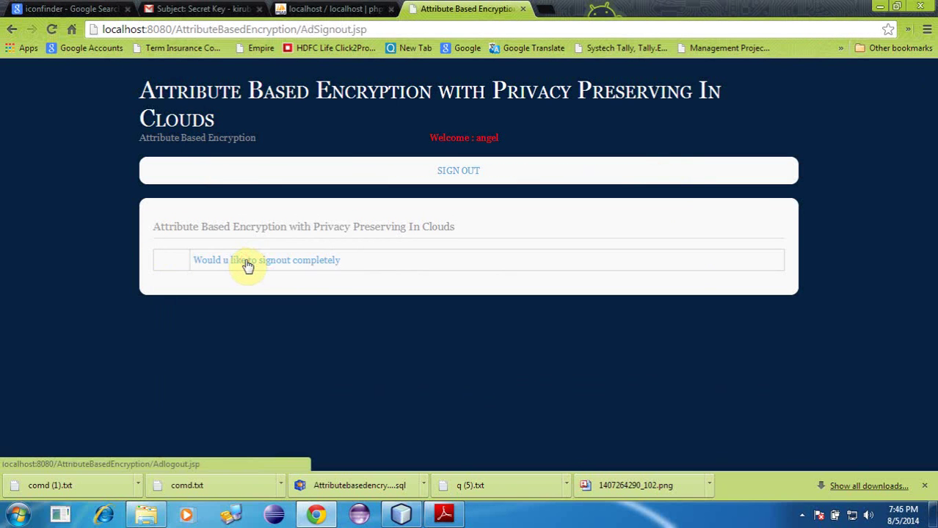
click(262, 265)
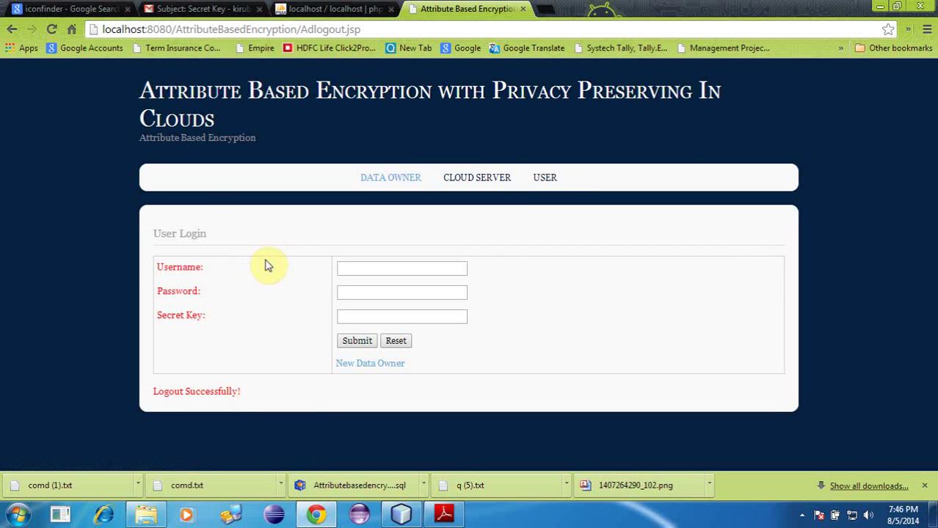
Step: Go from the User Login page to the New User registration form
click(546, 178)
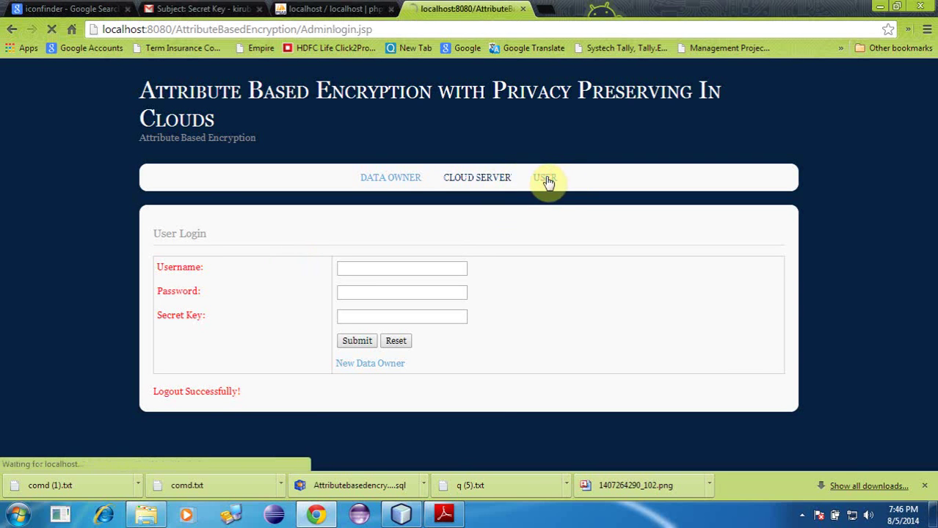
click(363, 365)
scroll(517, 324, down, 3)
scroll(441, 282, up, 2)
Step: Fill in the first and last name, saved phone number, saved e-mail and the address
click(341, 245)
scroll(347, 247, down, 1)
scroll(583, 189, down, 1)
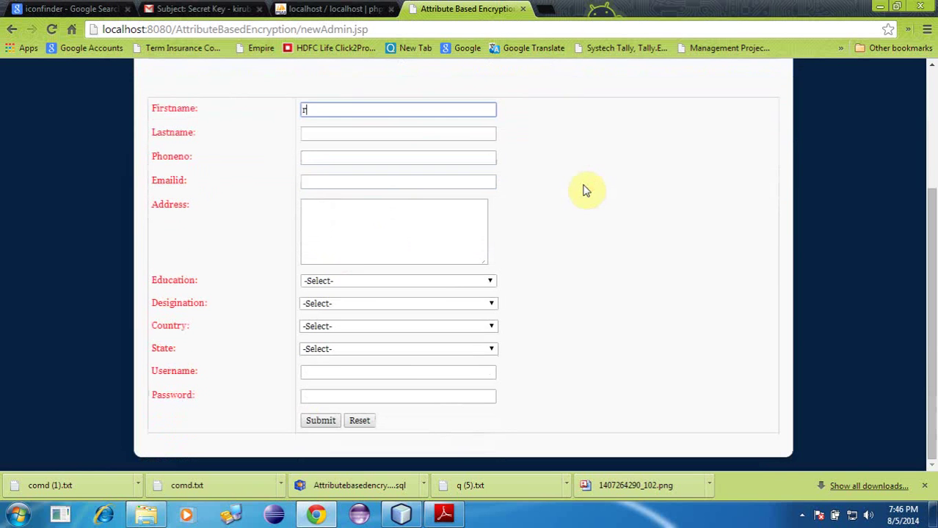
click(334, 134)
text(s)
click(356, 150)
click(356, 156)
click(362, 173)
click(337, 183)
click(358, 198)
click(347, 239)
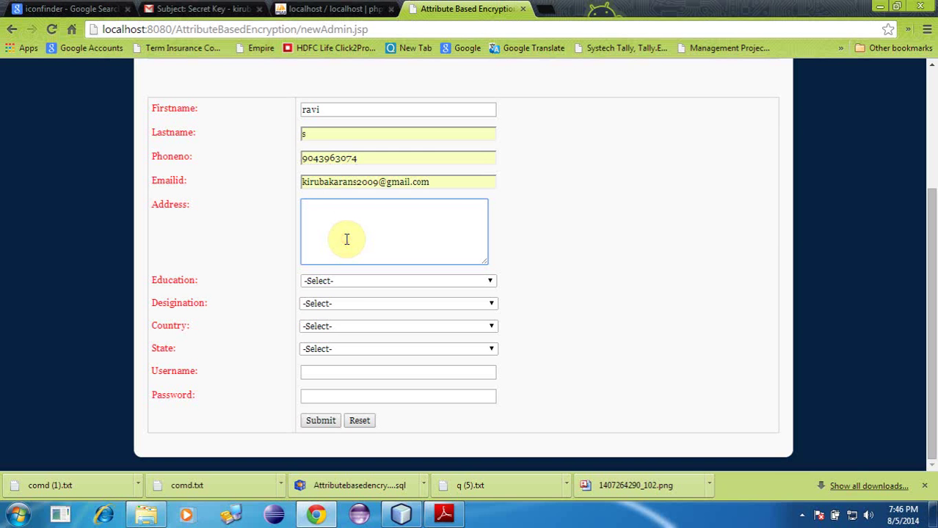
text(chenani)
Step: Choose Masters - Engineering/Computers, Airline Professional, Angola and Jammu and Kashmir in the dropdowns
click(345, 283)
click(352, 292)
click(346, 286)
click(351, 310)
click(389, 304)
click(345, 207)
click(344, 327)
click(336, 273)
click(336, 349)
click(335, 254)
Step: Enter the username and password, then submit the registration form
click(349, 371)
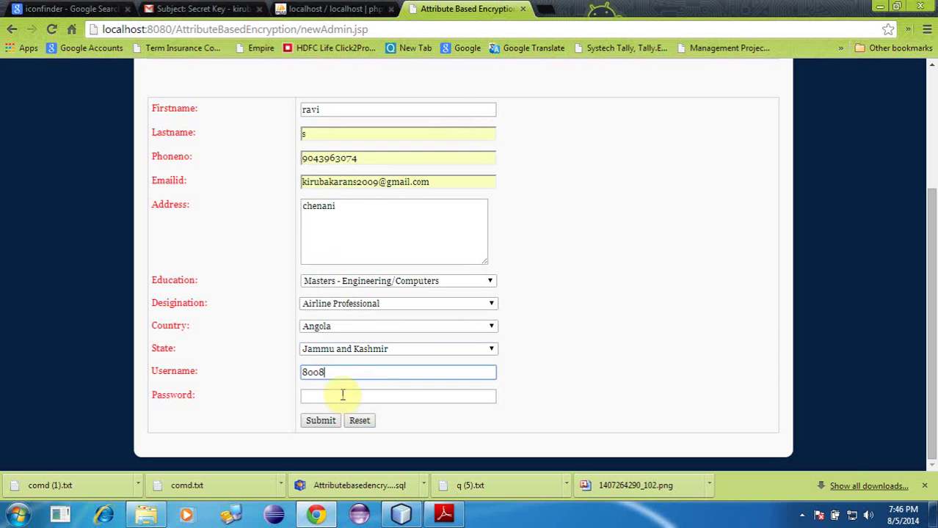
key(Down)
click(342, 389)
click(342, 395)
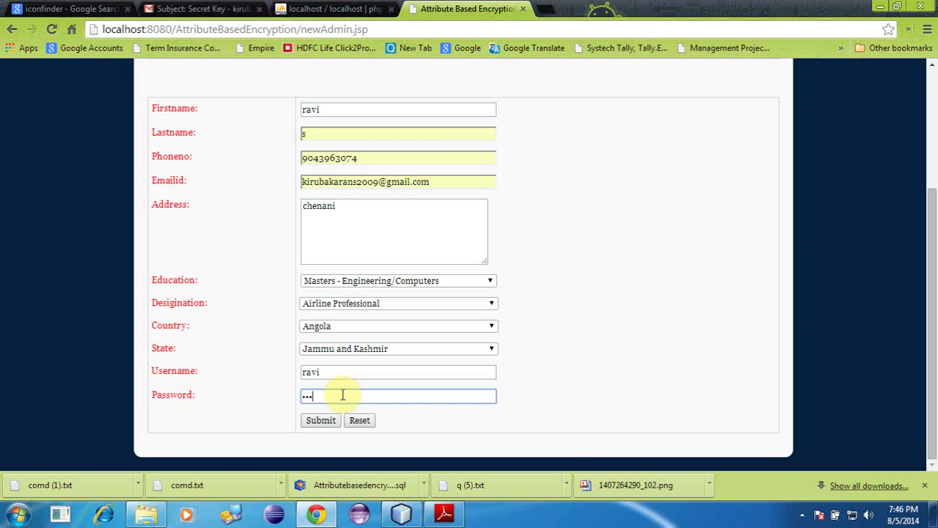
click(328, 421)
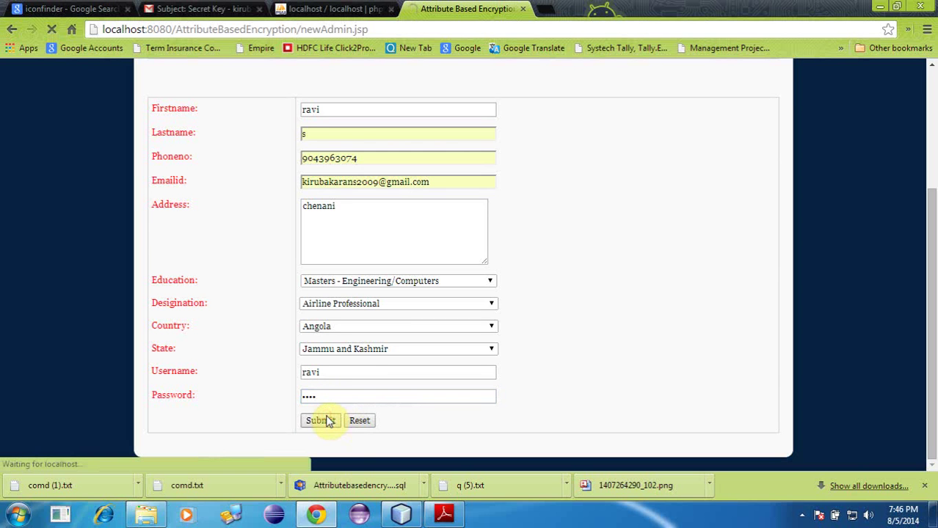
scroll(572, 266, up, 3)
Step: Enter the new user's username on the User Login page
scroll(572, 266, down, 3)
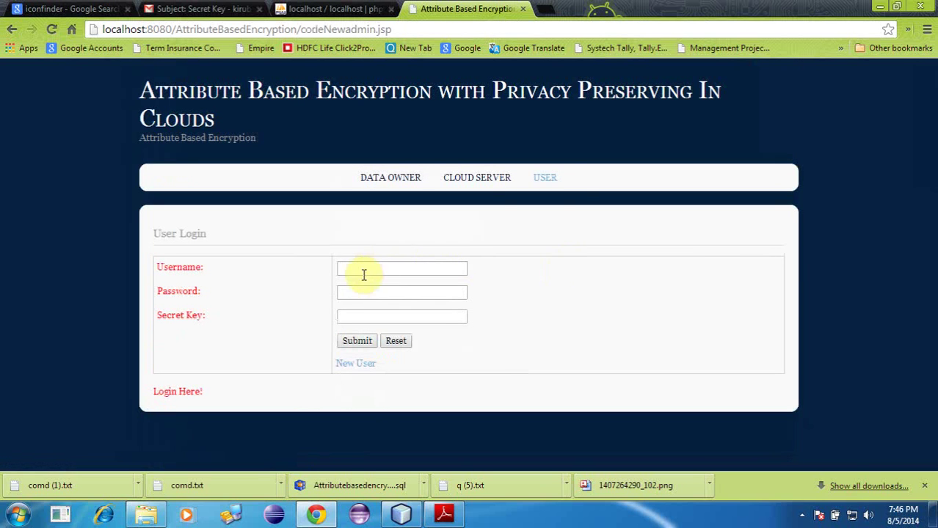
click(546, 183)
click(390, 270)
text(ravi)
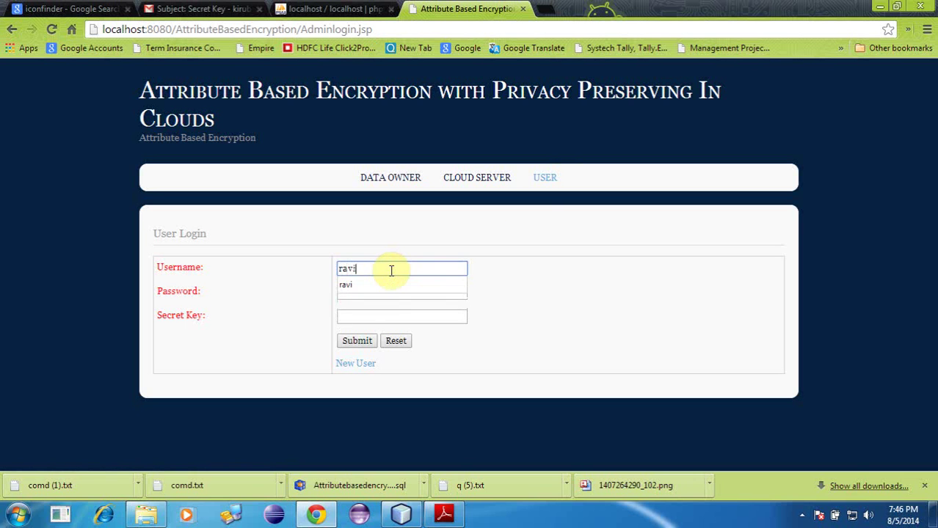
key(Tab)
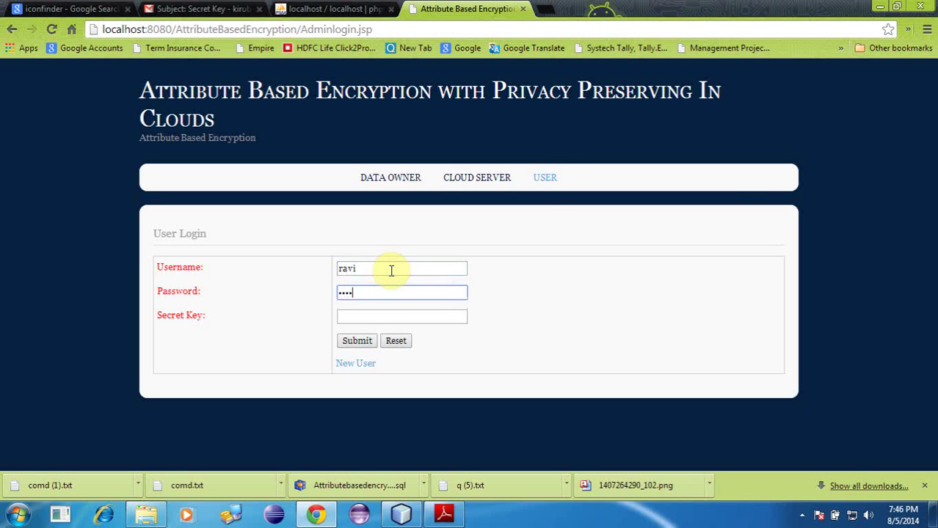
Step: Copy the user key from the Gmail Secret Key email, paste it into Secret Key, and log in
click(220, 9)
click(68, 177)
click(349, 189)
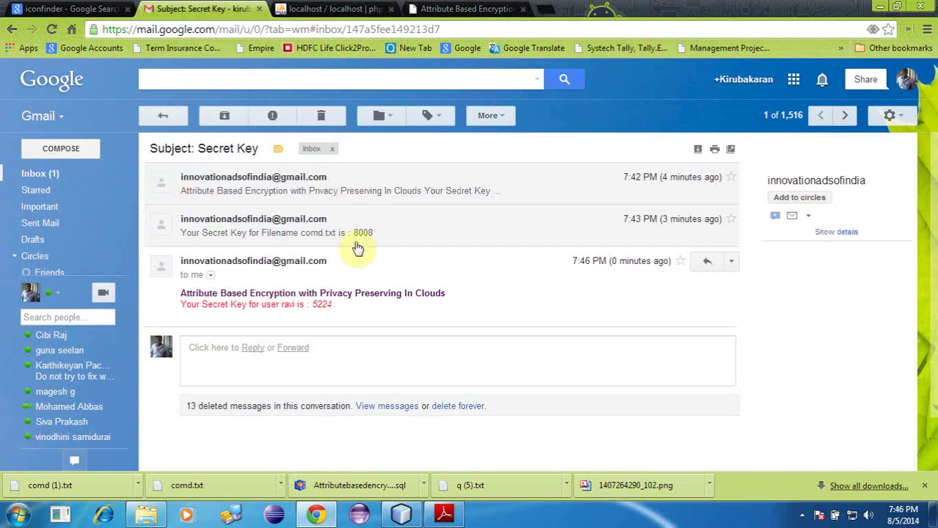
right_click(350, 305)
click(367, 315)
click(473, 9)
click(418, 318)
key(ctrl+v)
click(360, 340)
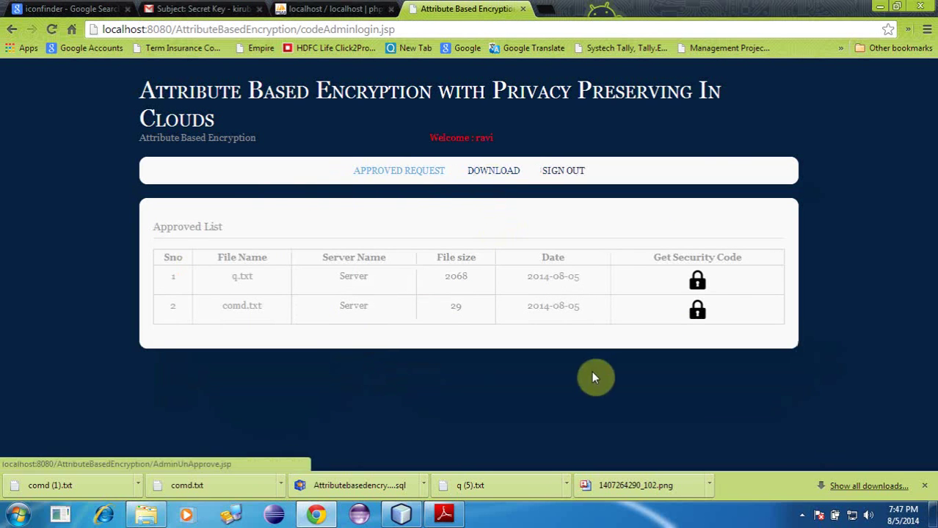
Step: Request the comd.txt security code via its lock icon, getting 'Email Sent!'
click(697, 314)
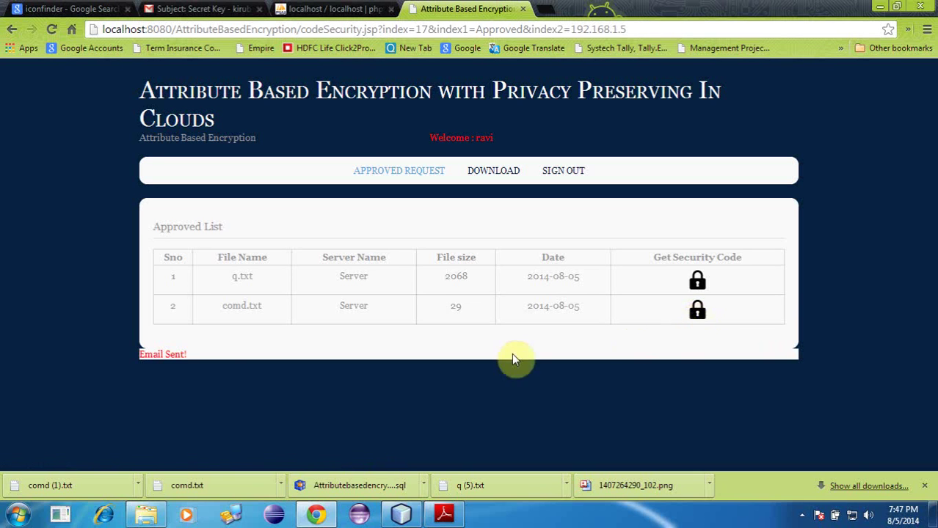
drag(115, 351, 152, 352)
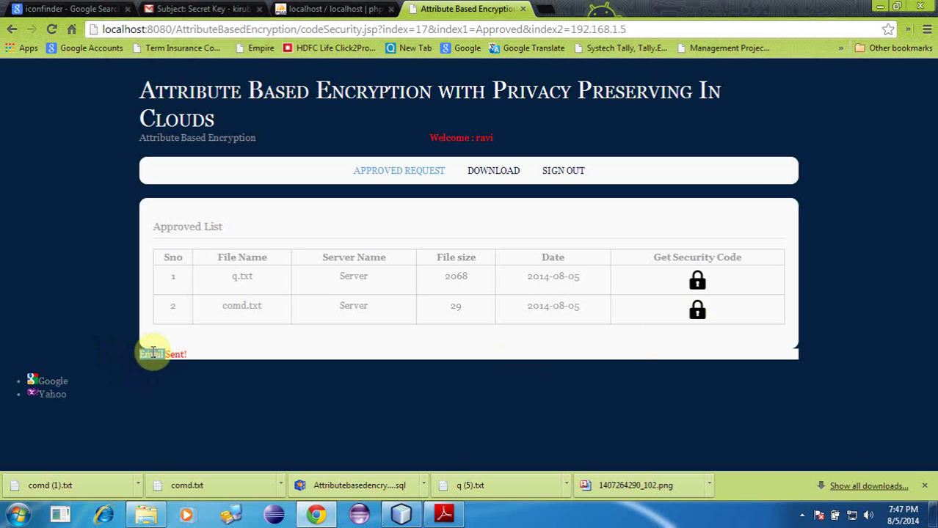
Step: Refresh the Gmail inbox and copy the key from the newest Secret Key email
click(200, 8)
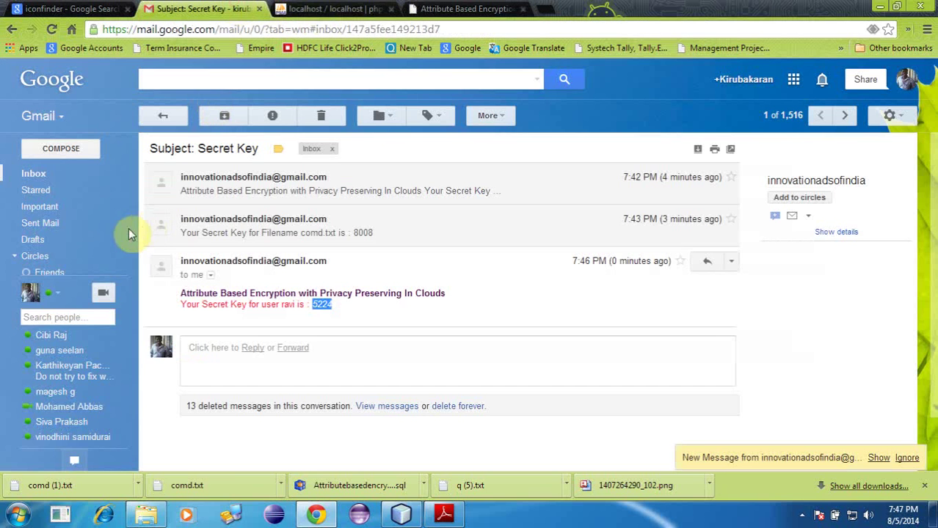
click(54, 174)
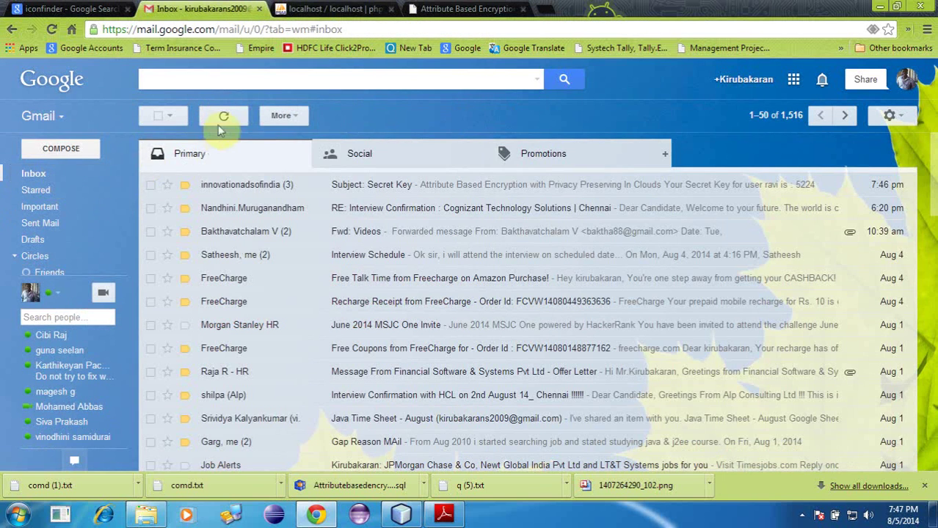
click(222, 118)
click(348, 189)
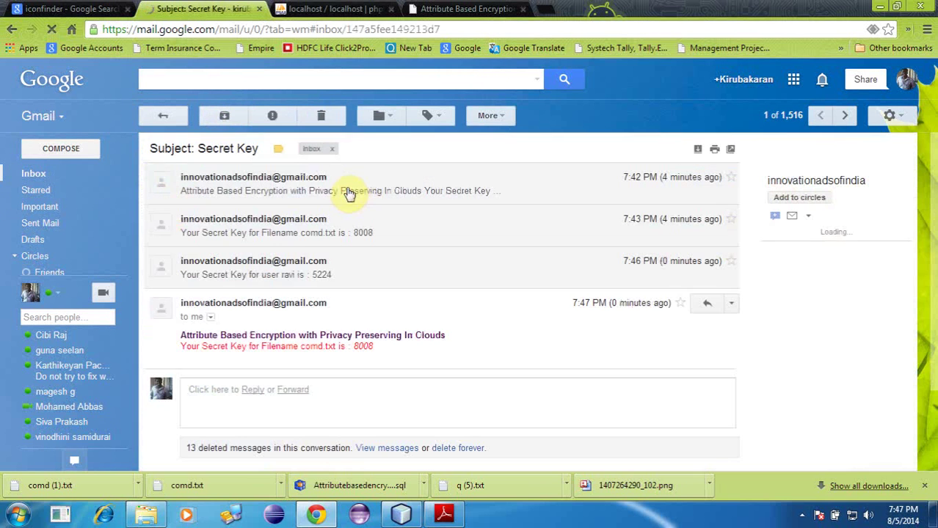
right_click(362, 347)
click(389, 357)
Step: Paste the copied comd.txt key into the Secret Key field of the Download form
click(466, 8)
click(504, 173)
click(392, 284)
key(ctrl+v)
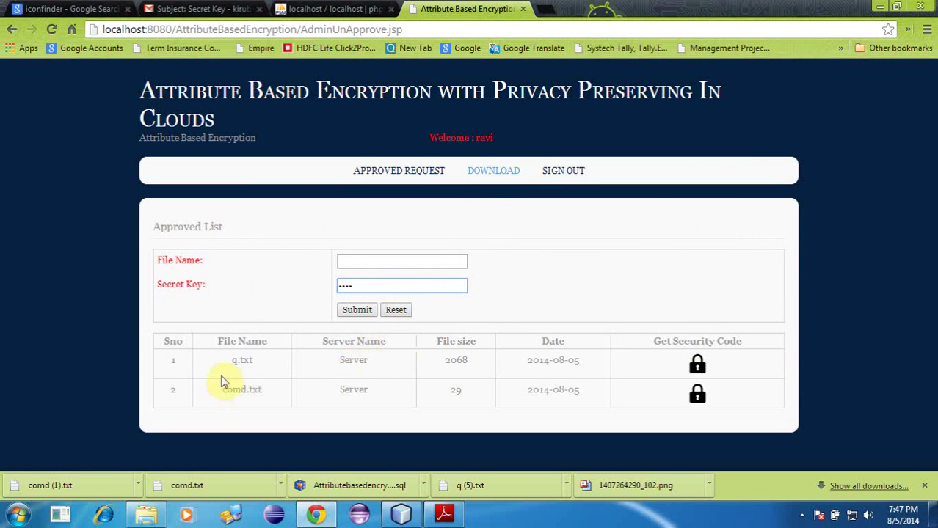
Step: Copy 'comd.txt' from the table into File Name and submit the download
drag(223, 389, 262, 389)
right_click(256, 389)
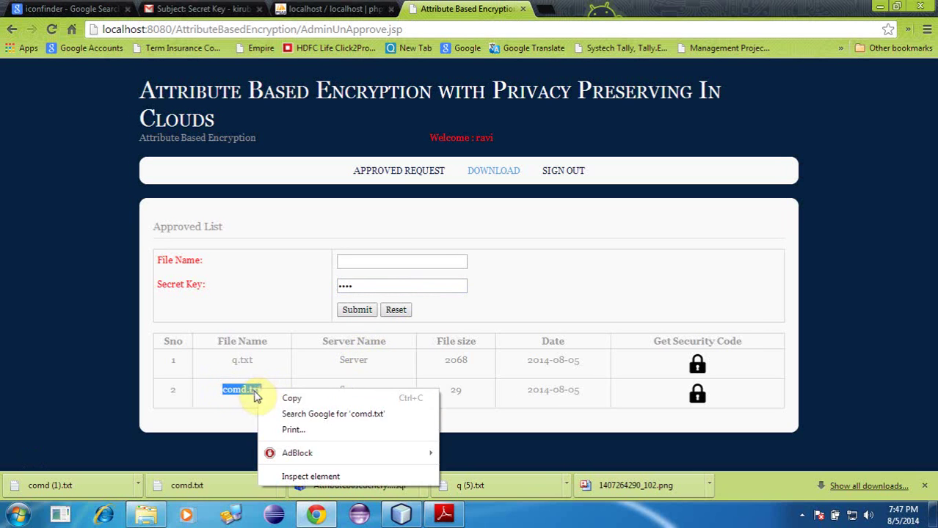
click(303, 399)
click(353, 265)
key(ctrl+v)
click(353, 309)
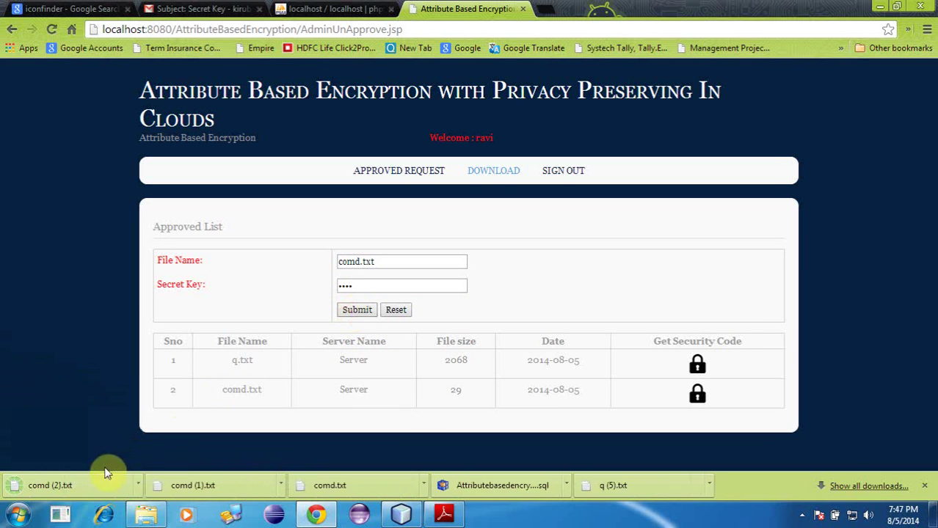
Step: Check the downloaded comd (2).txt in Notepad, then sign out completely
click(98, 479)
click(847, 36)
click(420, 181)
click(479, 176)
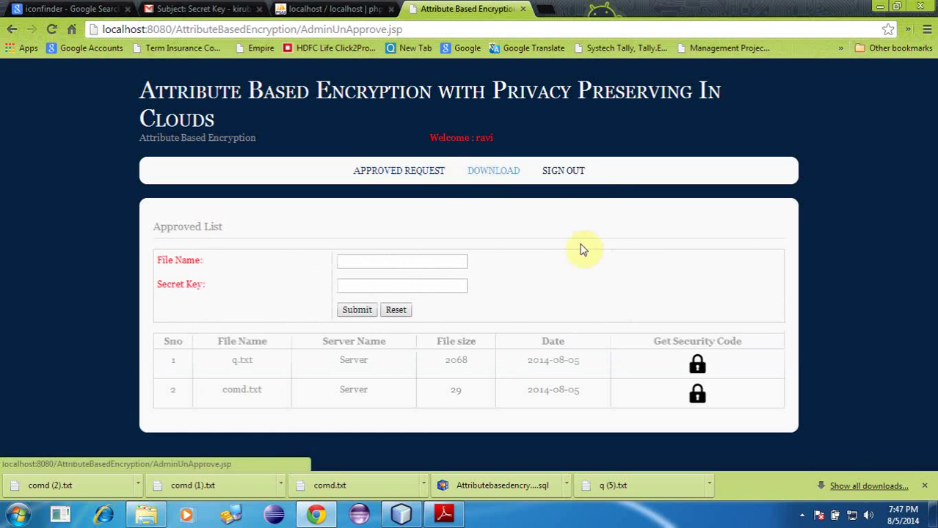
click(576, 177)
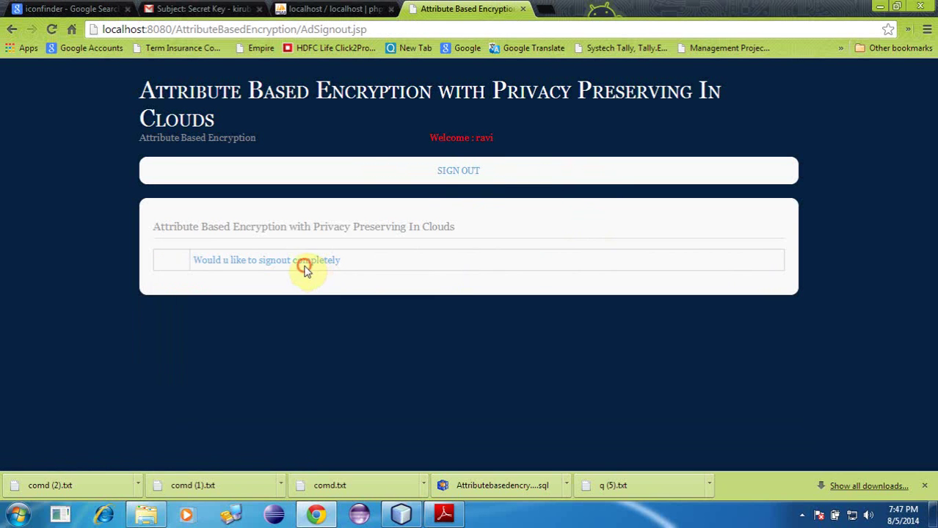
click(309, 269)
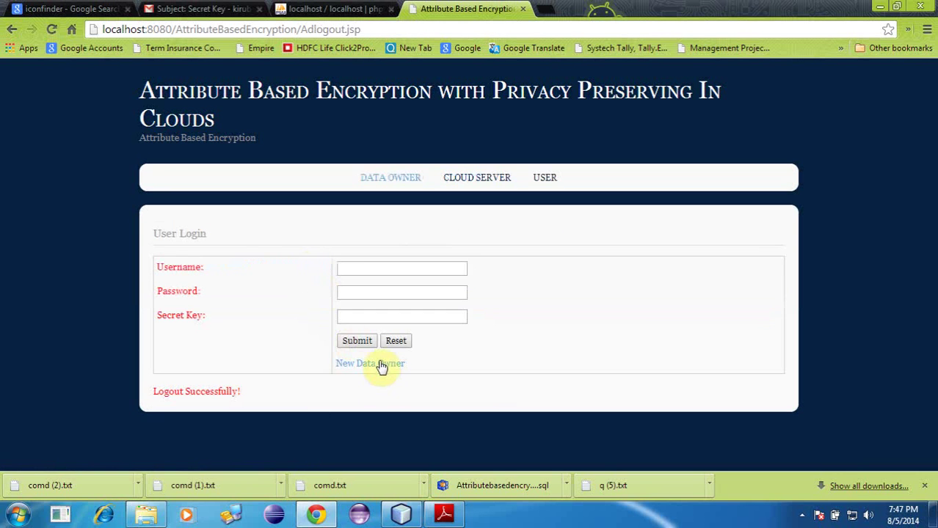